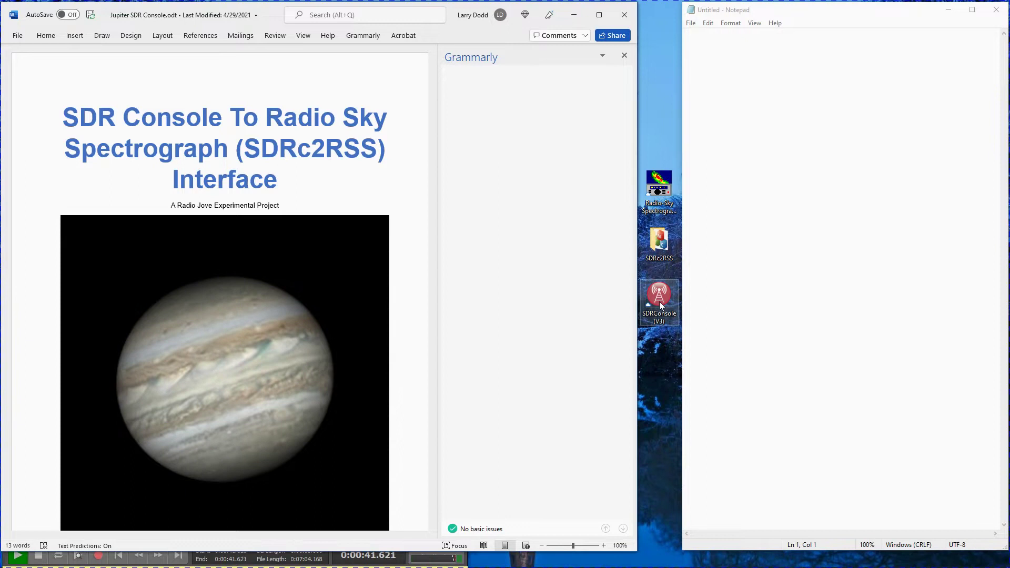
# Launch SDR Console from the desktop and open its radio definitions
pyautogui.doubleClick(661, 303)
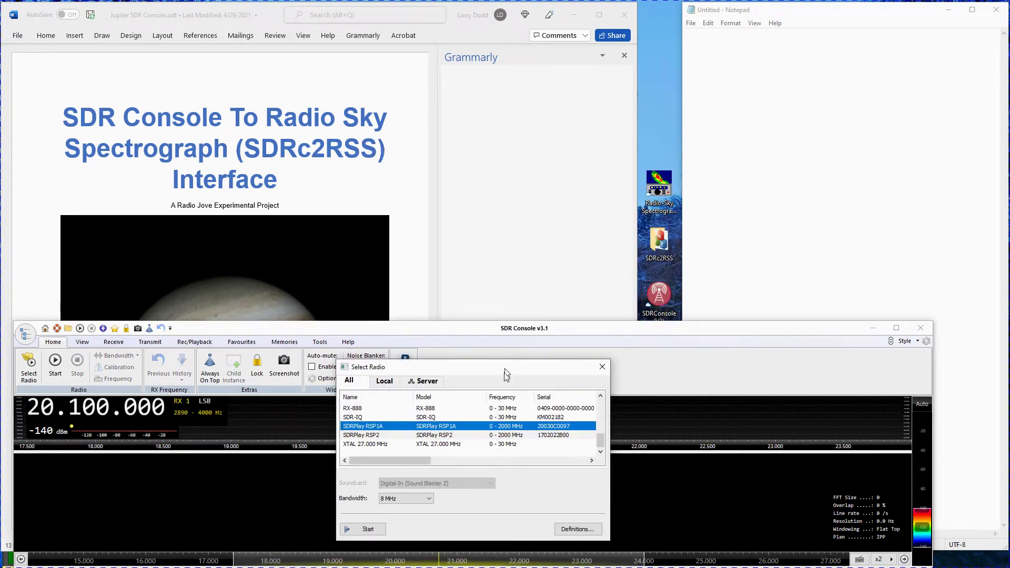
pyautogui.moveTo(506, 371); pyautogui.dragTo(494, 144)
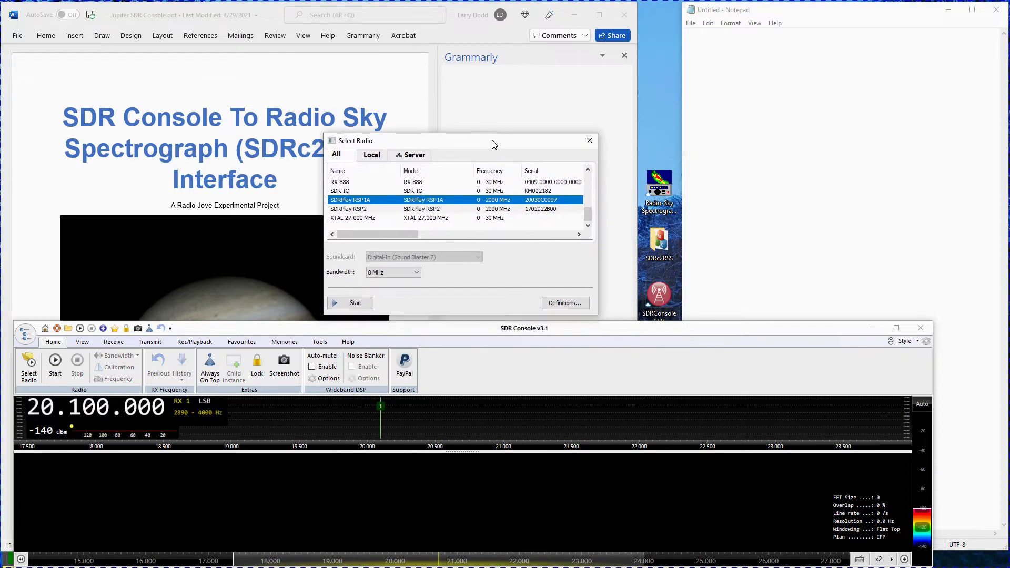
pyautogui.click(564, 303)
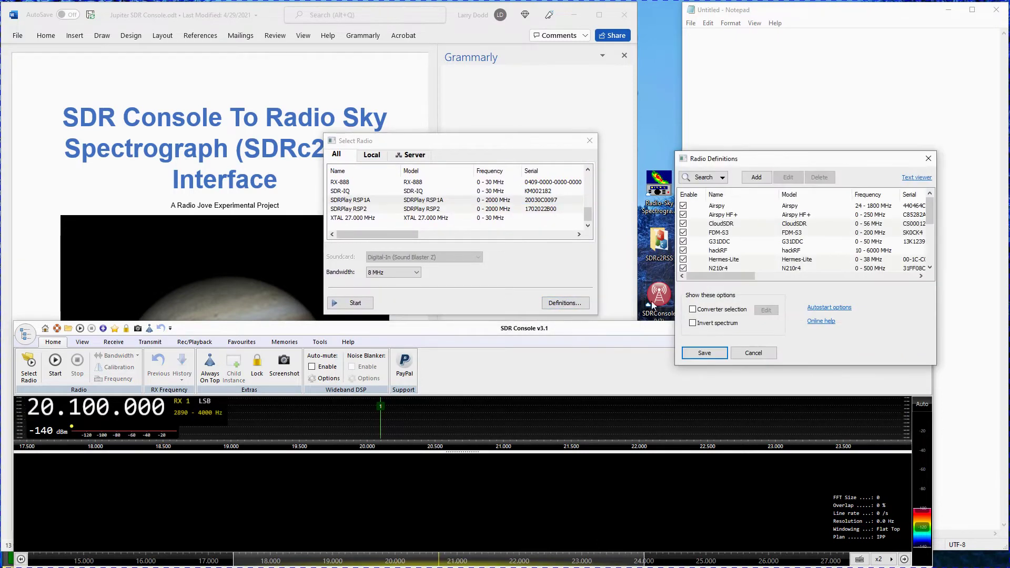
# Search for SDRplay V2 radios, add the found device to the existing definitions, and save the definitions list
pyautogui.click(705, 178)
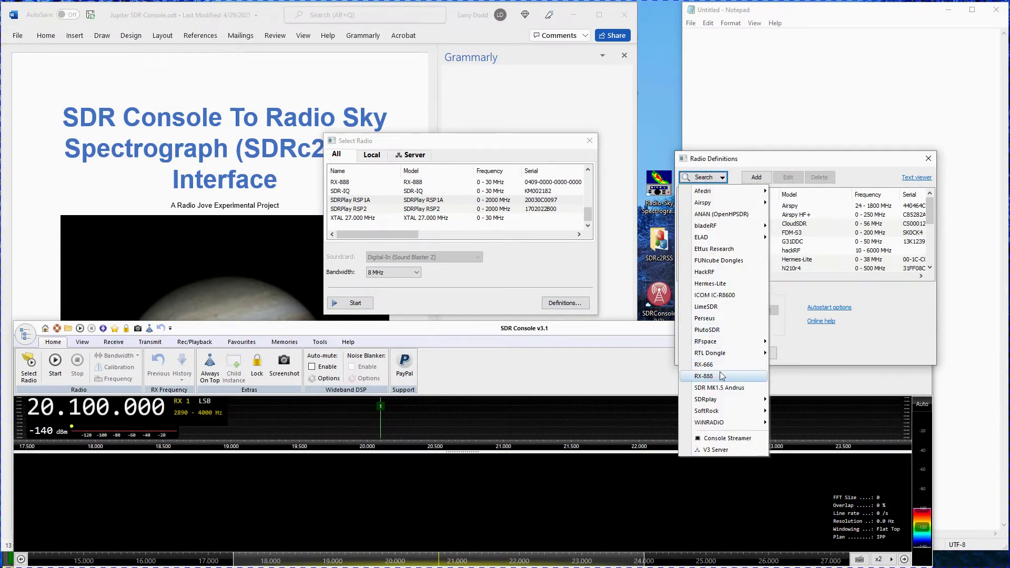
pyautogui.moveTo(719, 402)
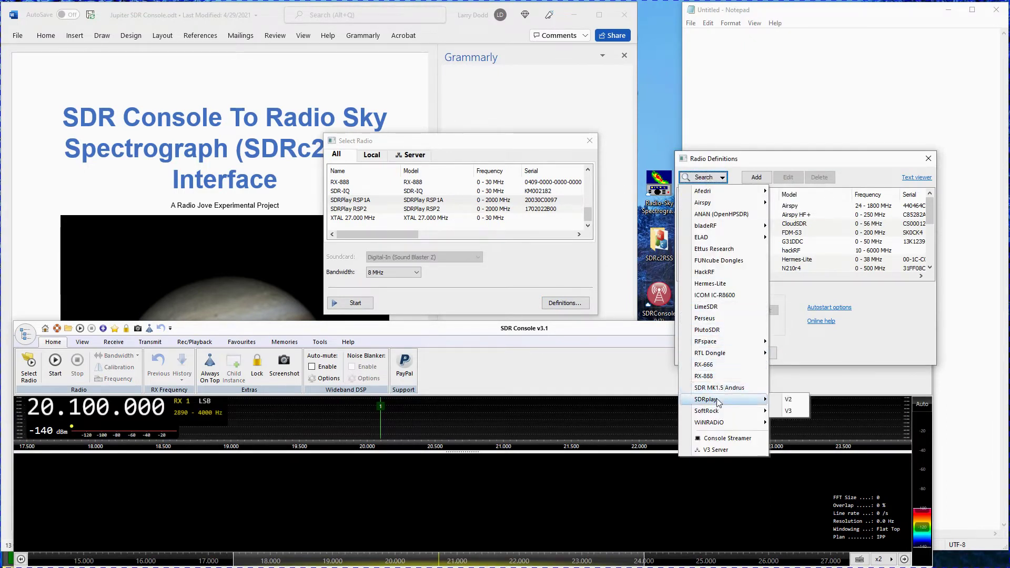
pyautogui.click(792, 399)
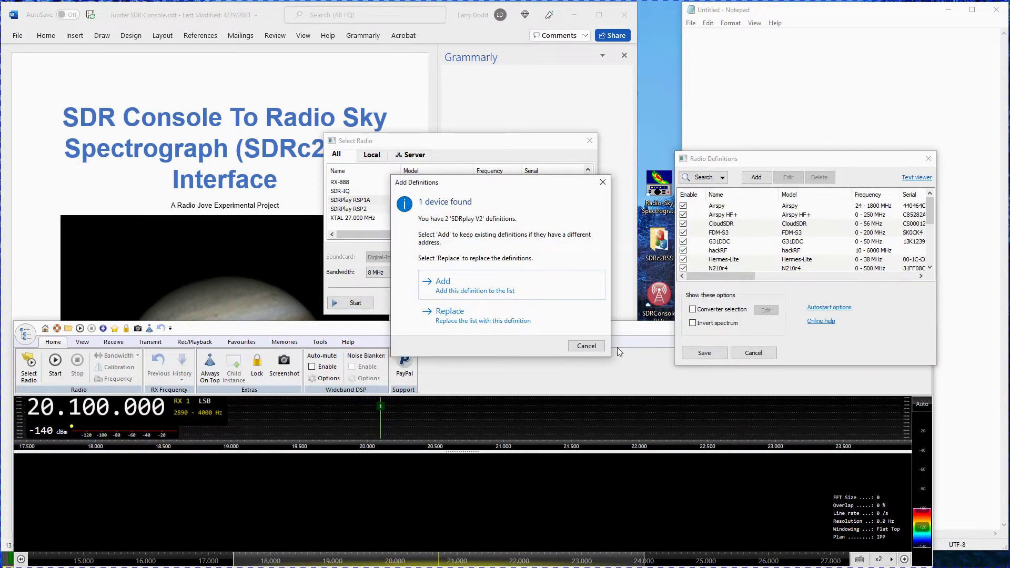
pyautogui.click(704, 354)
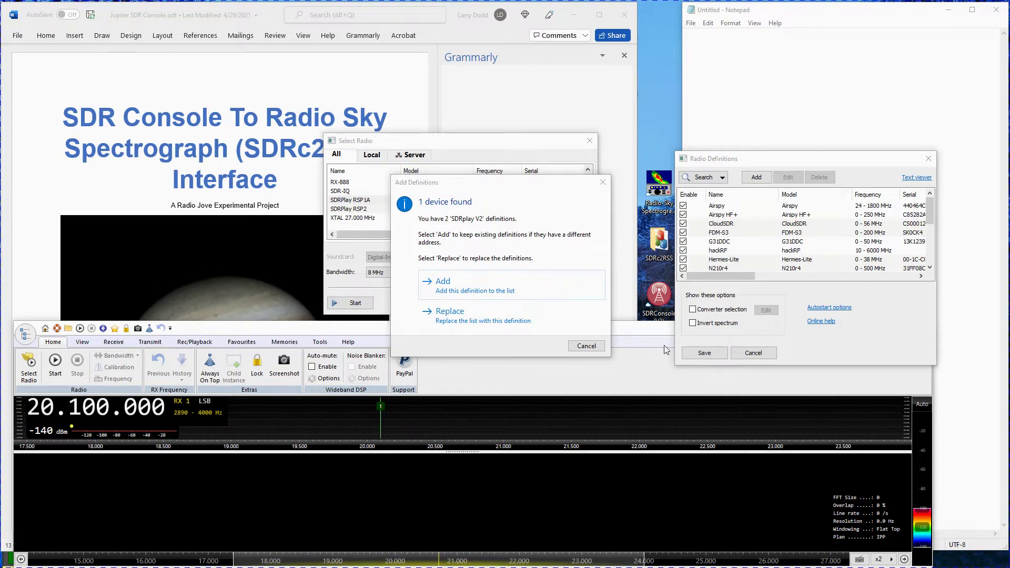
pyautogui.click(441, 294)
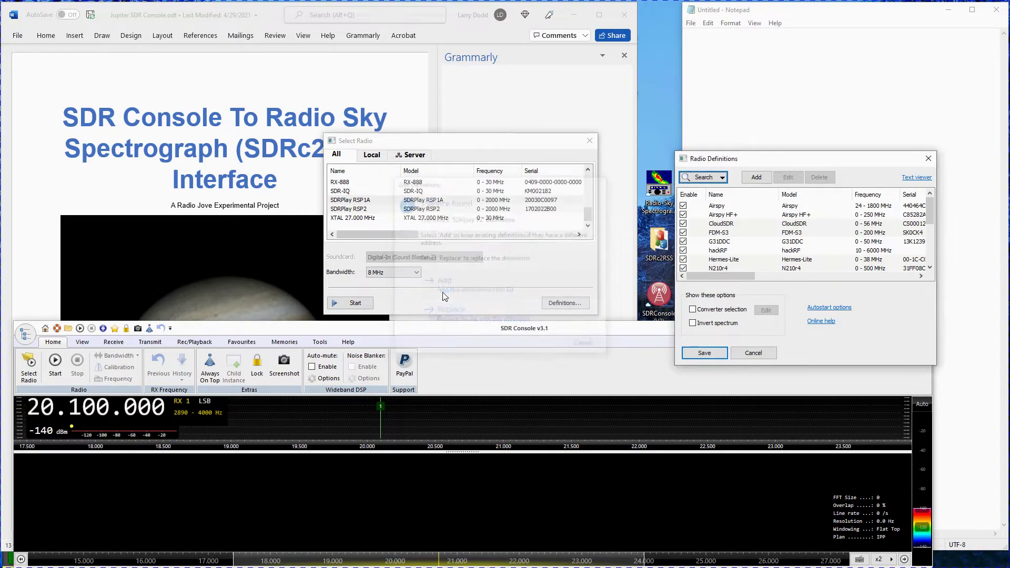
pyautogui.scroll(-5, 750, 254)
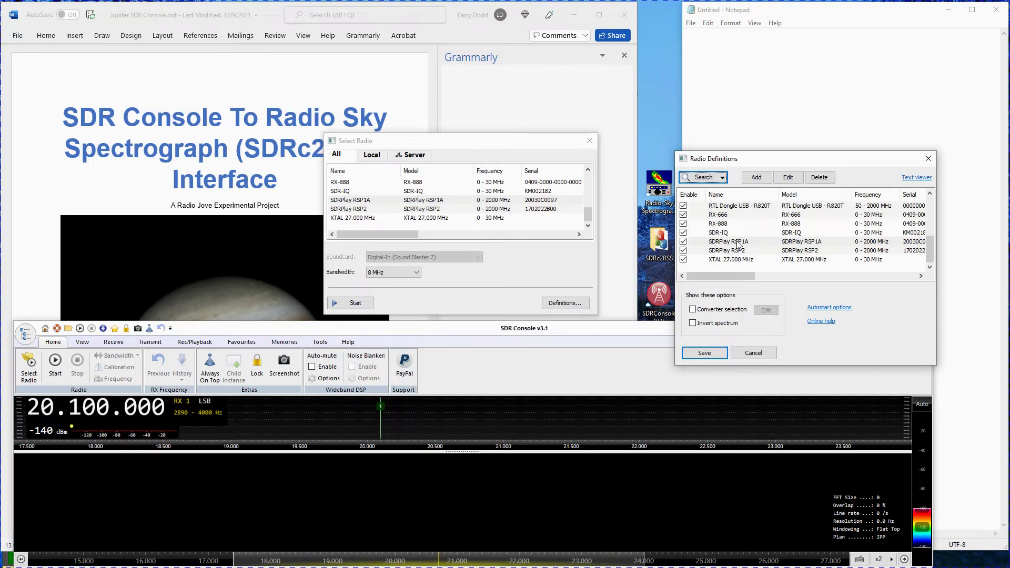
pyautogui.click(739, 242)
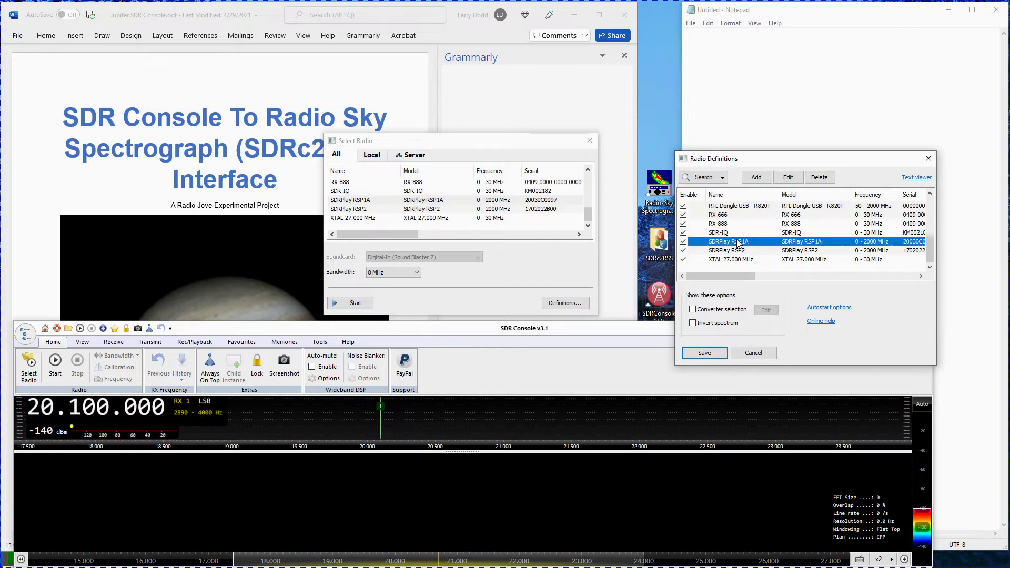
pyautogui.click(705, 354)
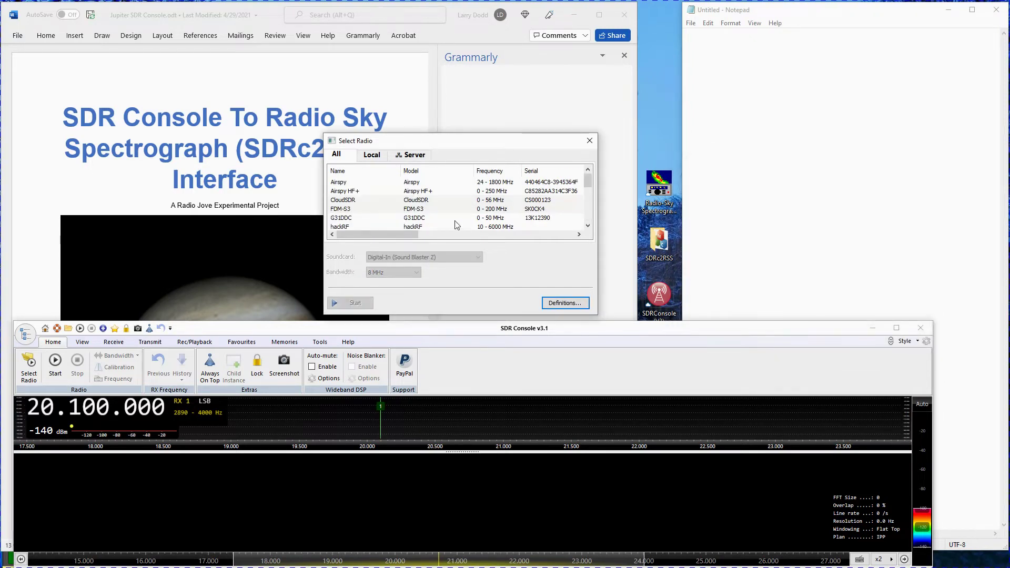
# Start the SDRPlay RSP1A radio with an 8 MHz bandwidth
pyautogui.scroll(-5, 371, 205)
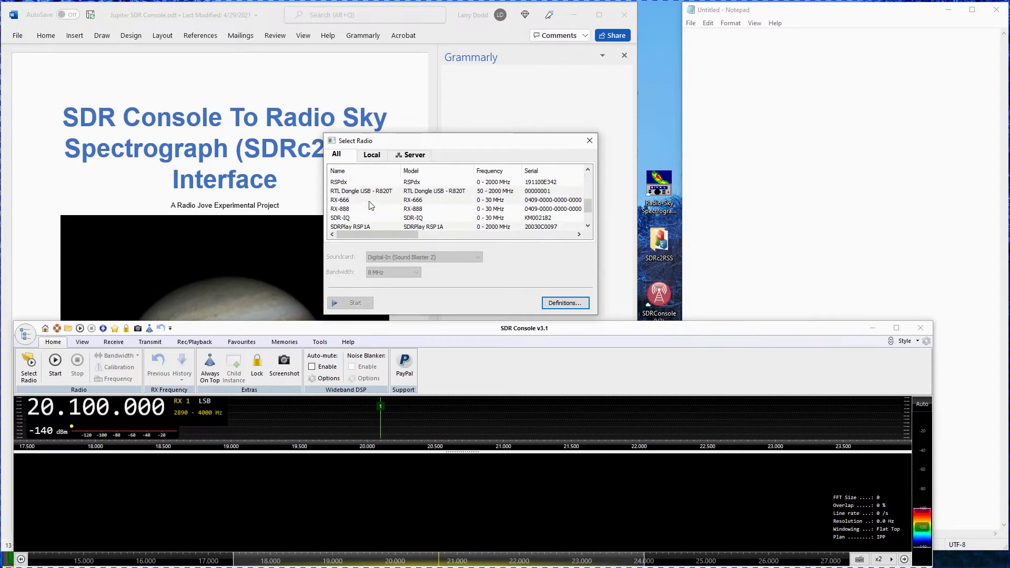
pyautogui.scroll(-1, 371, 205)
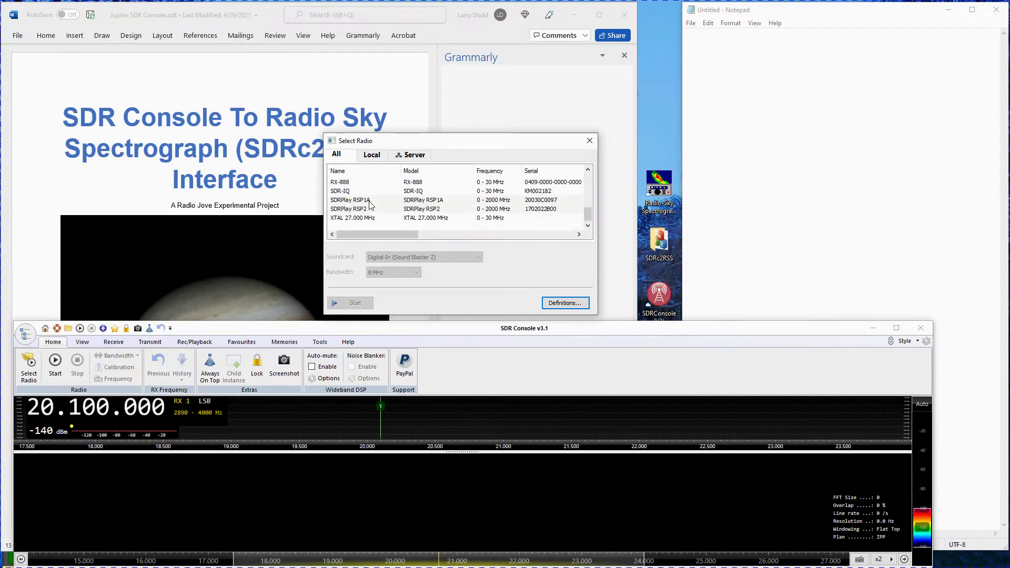
pyautogui.click(427, 202)
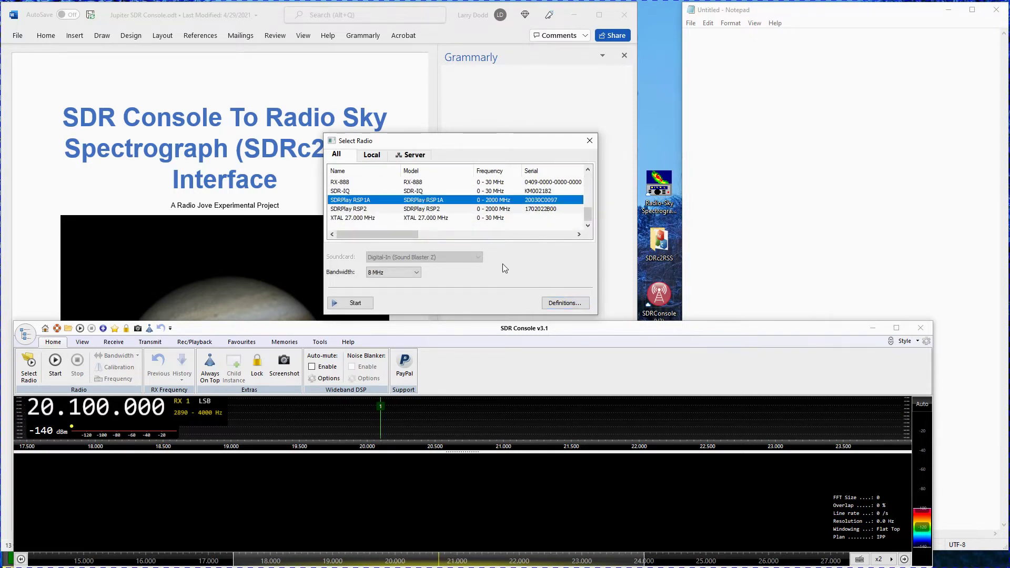
pyautogui.click(420, 271)
pyautogui.click(387, 337)
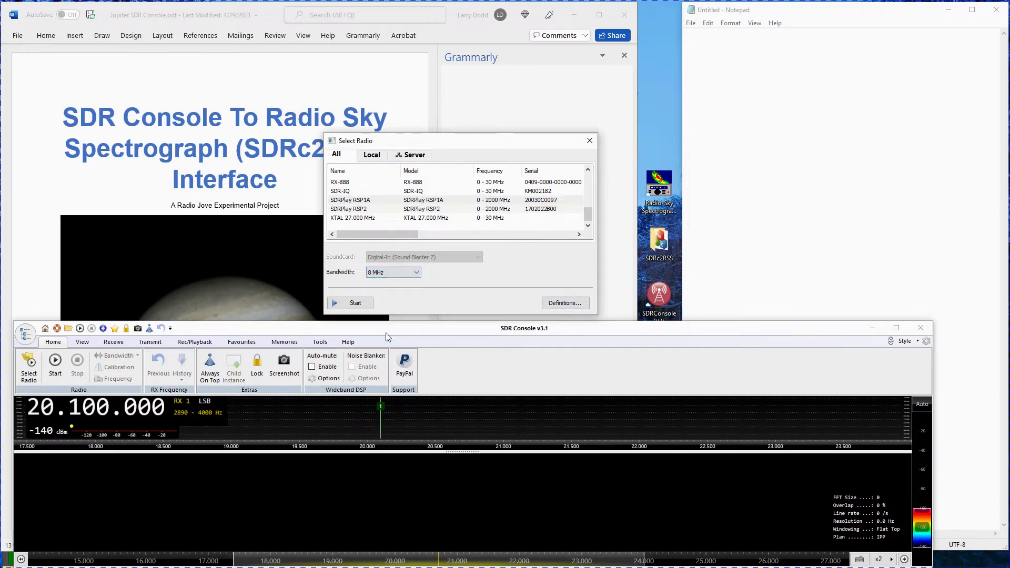
pyautogui.click(348, 301)
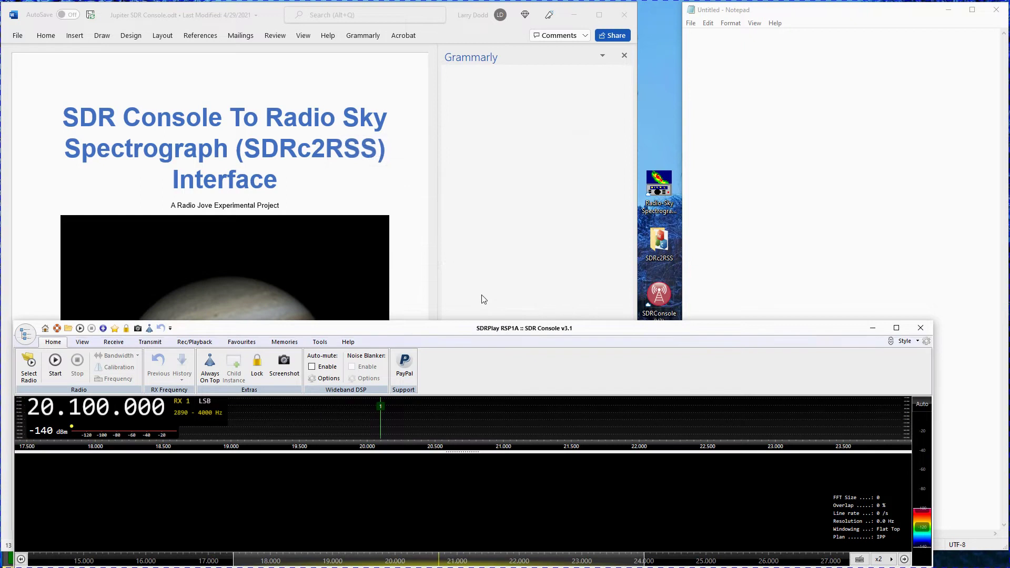
pyautogui.moveTo(455, 333)
pyautogui.mouseDown()
pyautogui.moveTo(456, 283)
pyautogui.moveTo(459, 333)
pyautogui.mouseUp()
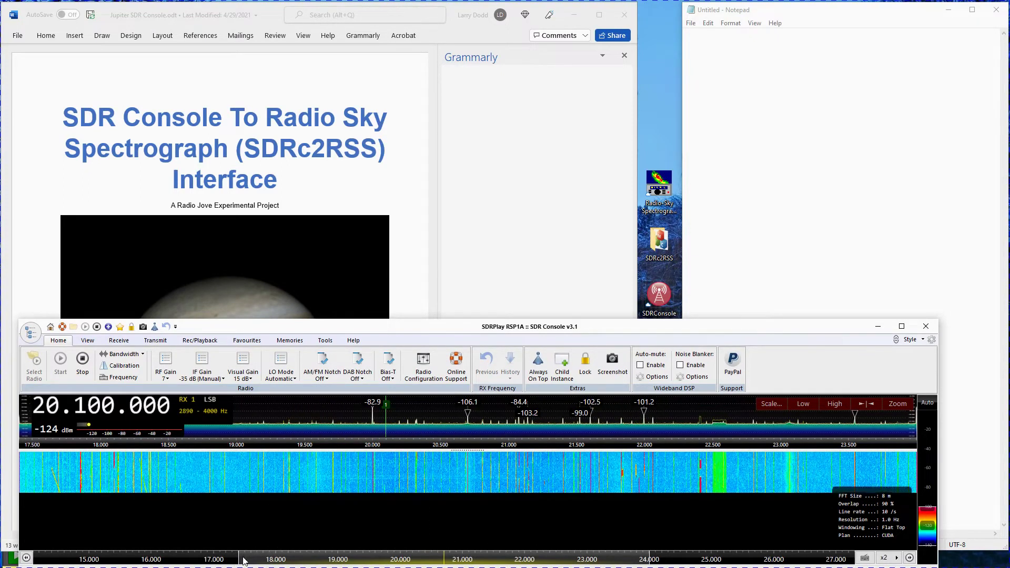
# Try shifting the received frequency range along the lower frequency scale and return it to its original position
pyautogui.moveTo(236, 561); pyautogui.dragTo(233, 563)
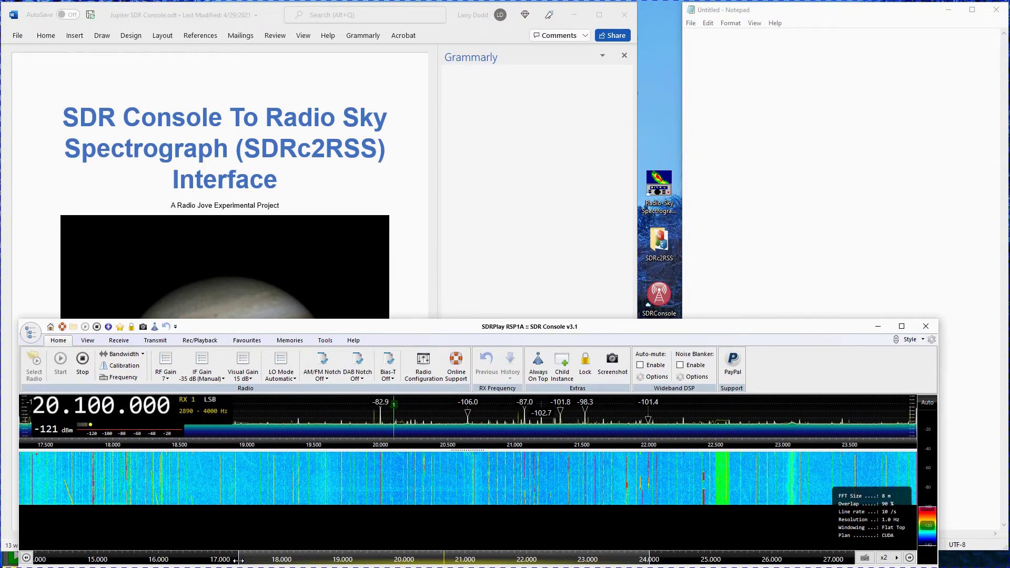
pyautogui.moveTo(239, 560); pyautogui.dragTo(253, 563)
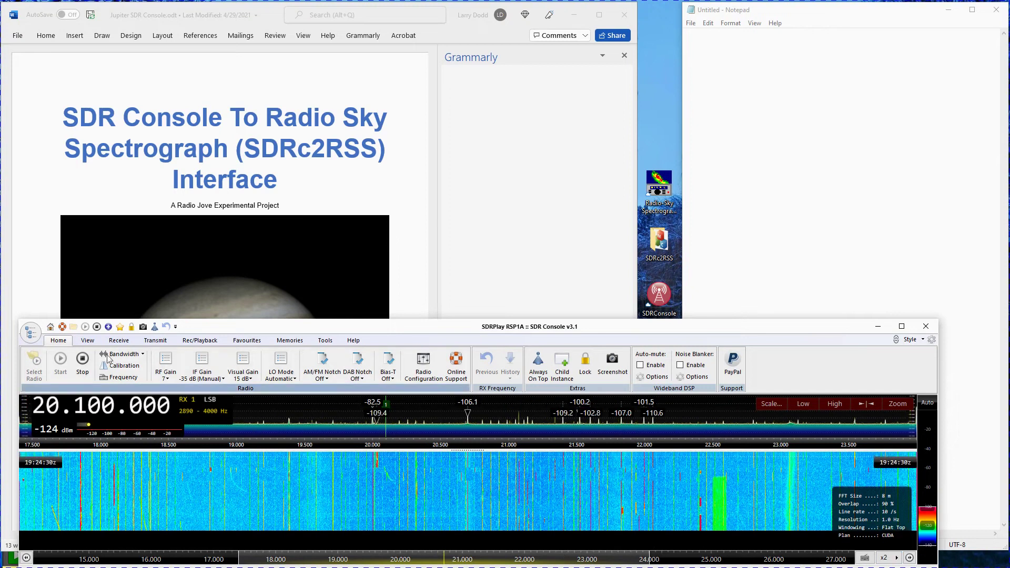
# Review the Data Repeater's setup options, including its startup setting and port number, and accept them
pyautogui.click(88, 340)
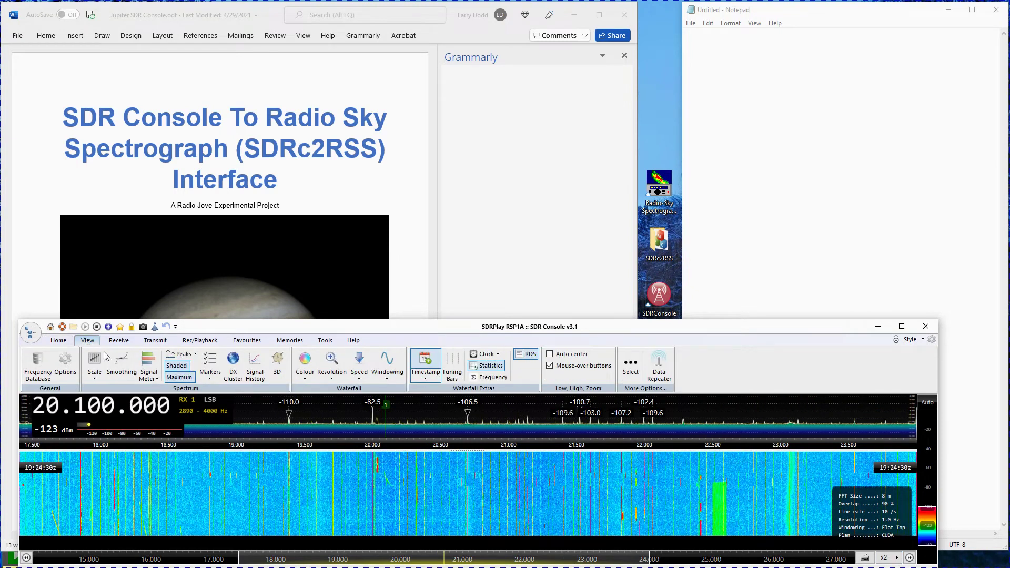
pyautogui.click(667, 380)
pyautogui.click(679, 411)
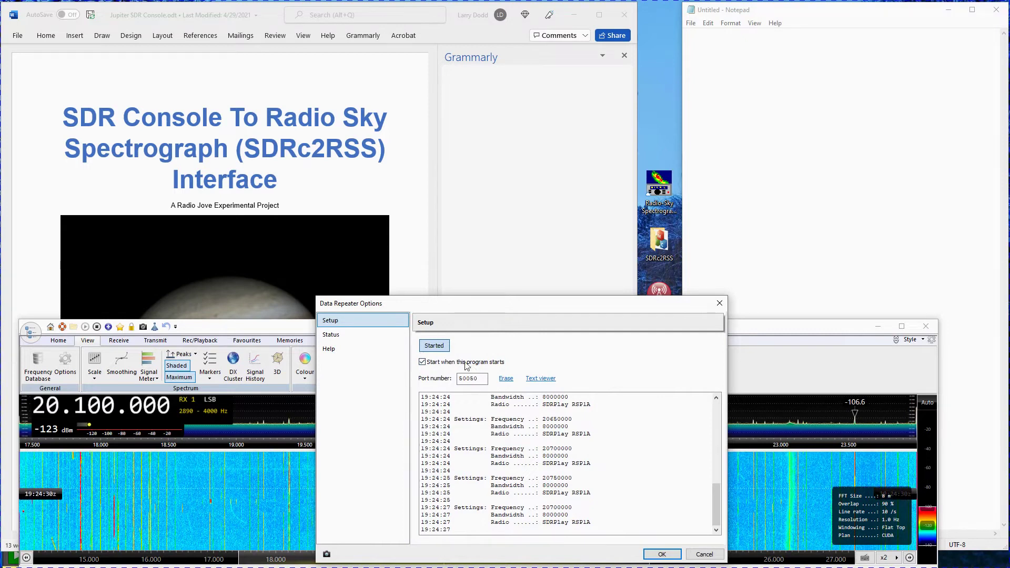
pyautogui.click(662, 555)
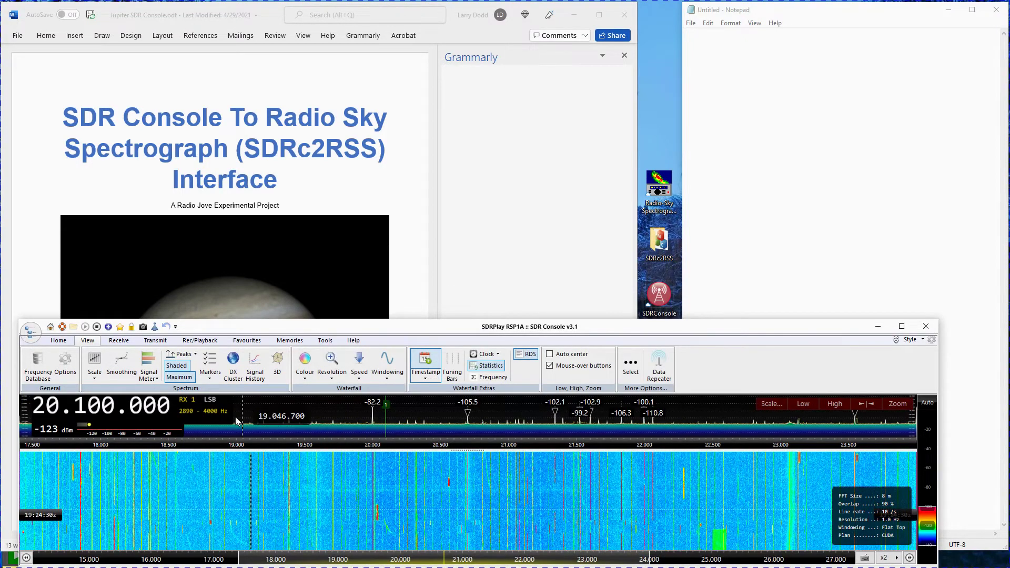
# Examine the radio's RF gain, IF gain, visual gain and LO mode options without changing them
pyautogui.click(59, 341)
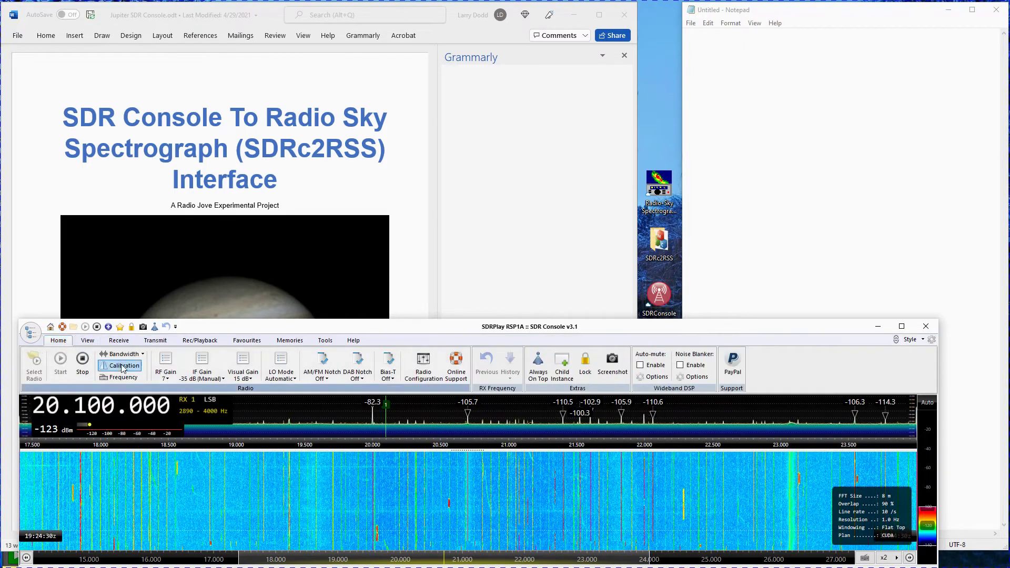
pyautogui.click(167, 374)
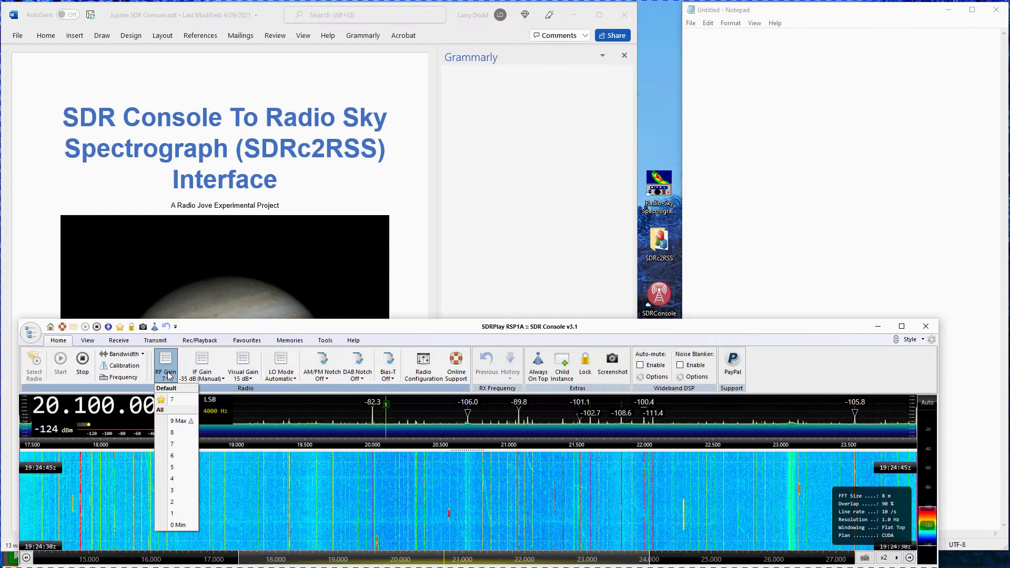
pyautogui.click(172, 374)
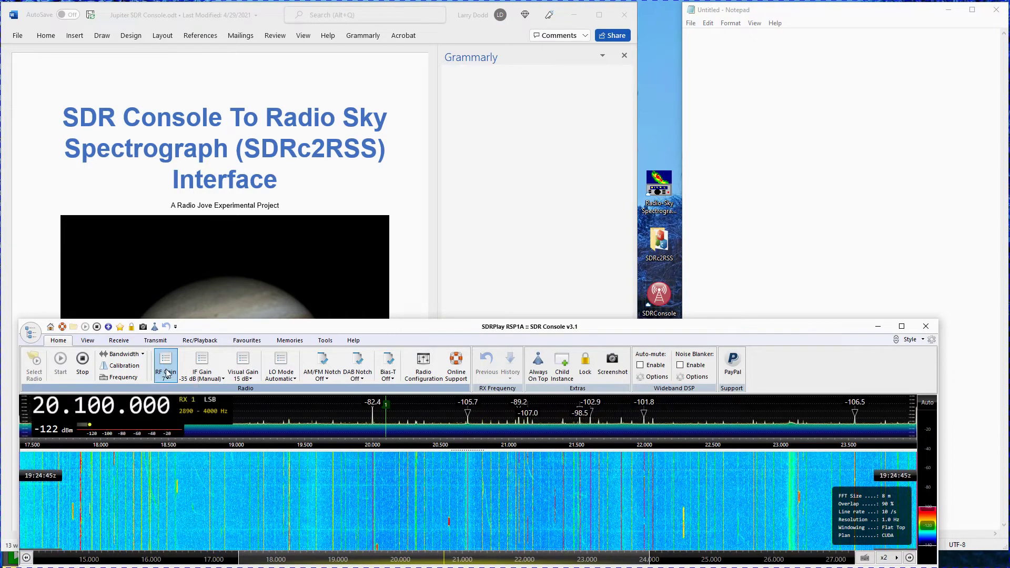
pyautogui.click(201, 372)
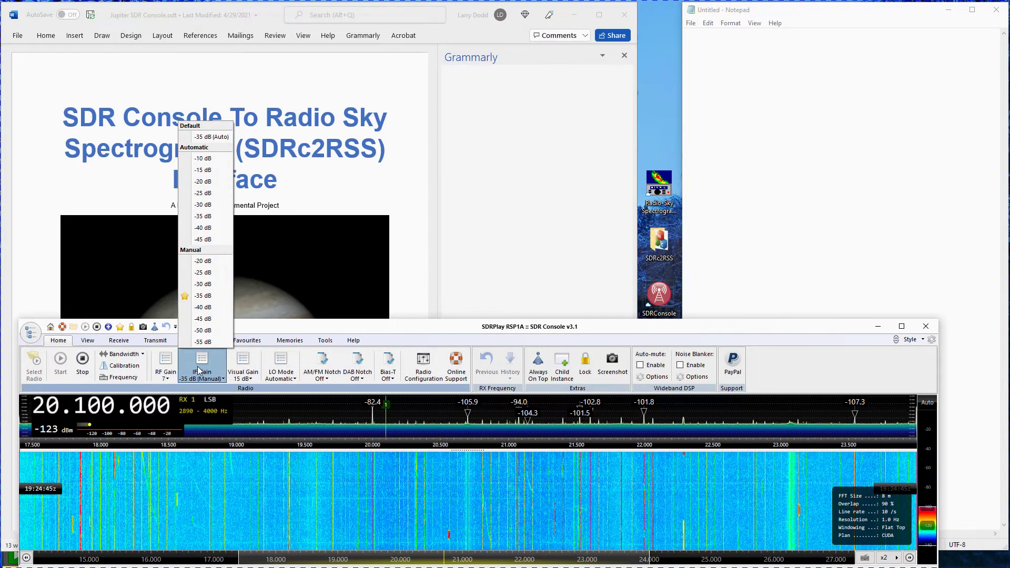
pyautogui.click(199, 371)
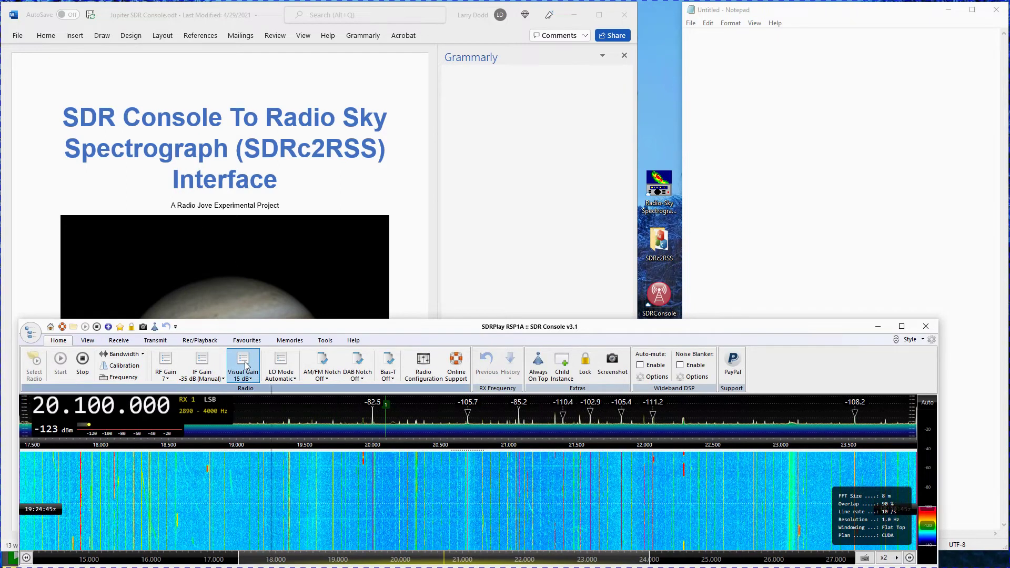
pyautogui.click(245, 365)
pyautogui.click(246, 366)
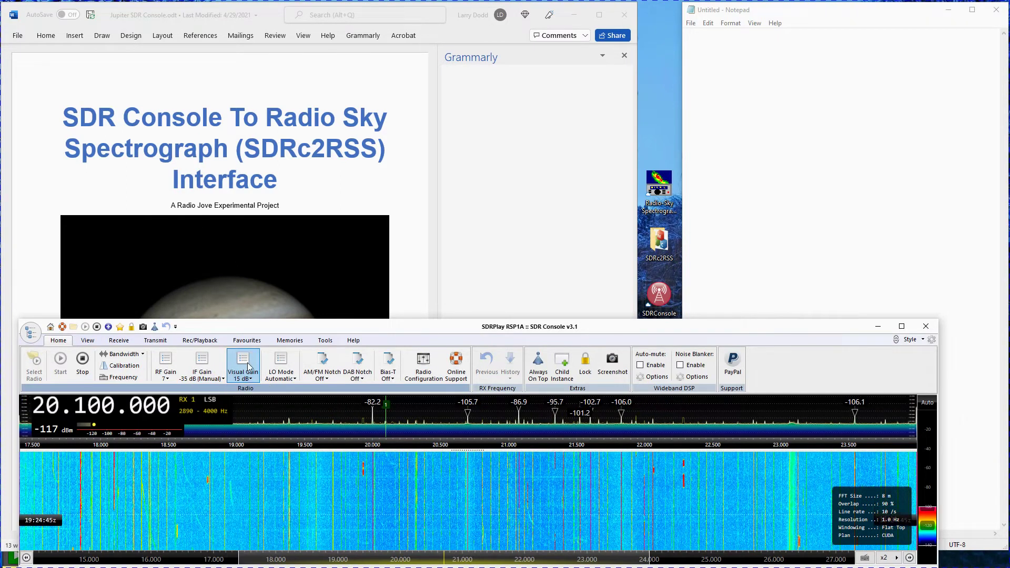
pyautogui.click(279, 371)
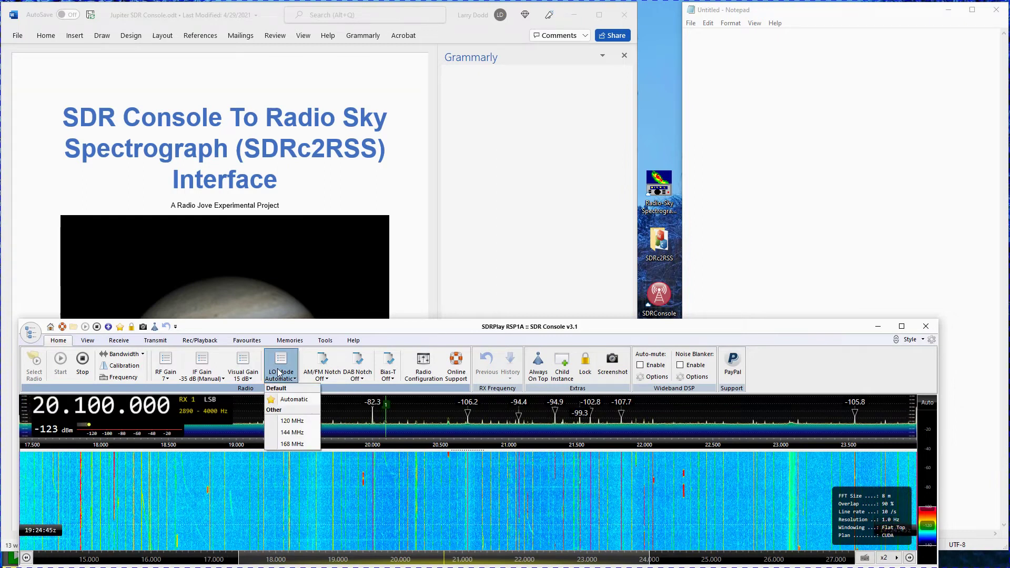
pyautogui.click(278, 370)
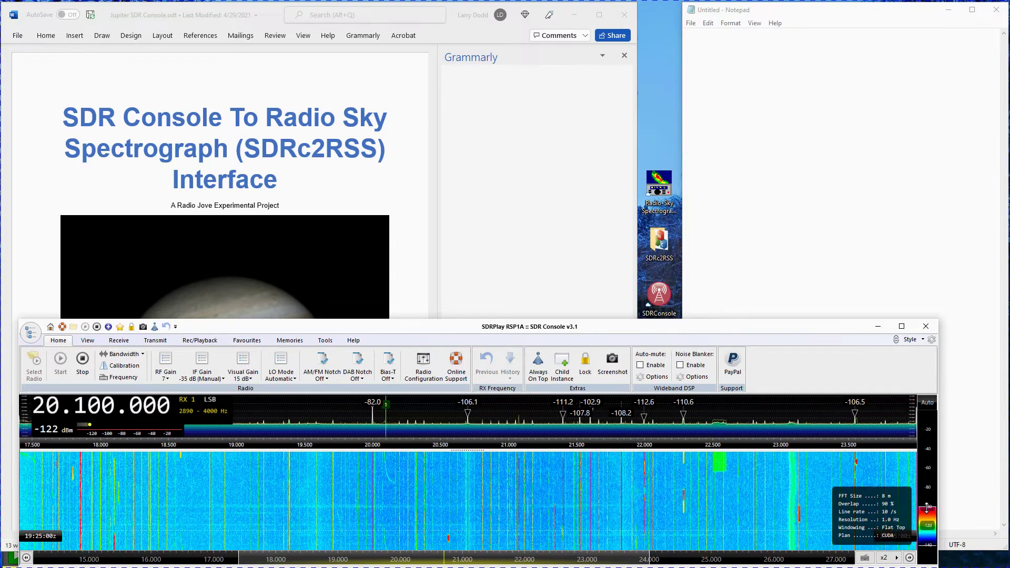
# Adjust the upper and lower limits of the waterfall's colour scale to give it a darker blue background
pyautogui.moveTo(922, 510); pyautogui.dragTo(923, 503)
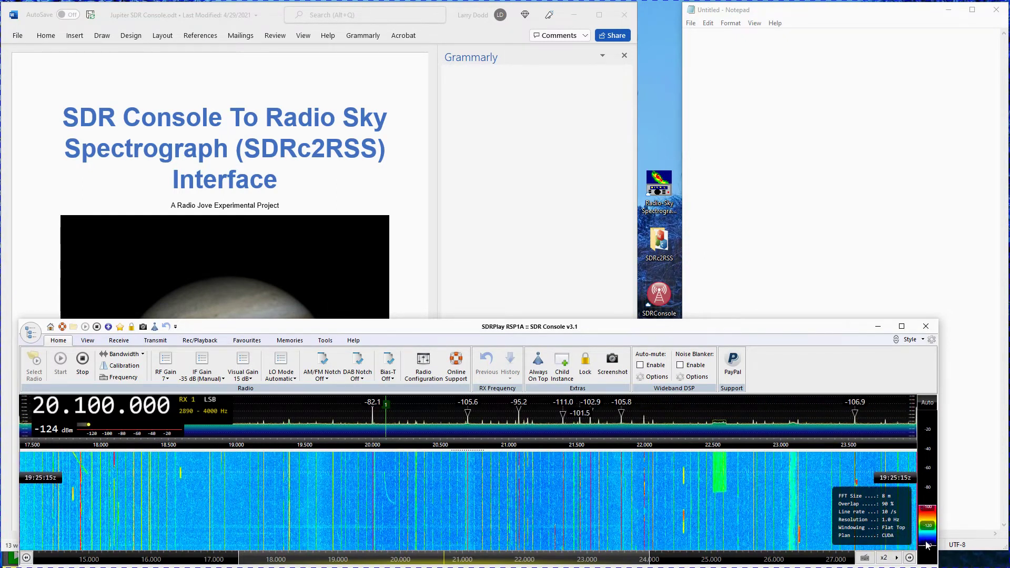
pyautogui.moveTo(927, 545)
pyautogui.mouseDown()
pyautogui.moveTo(927, 556)
pyautogui.moveTo(927, 547)
pyautogui.mouseUp()
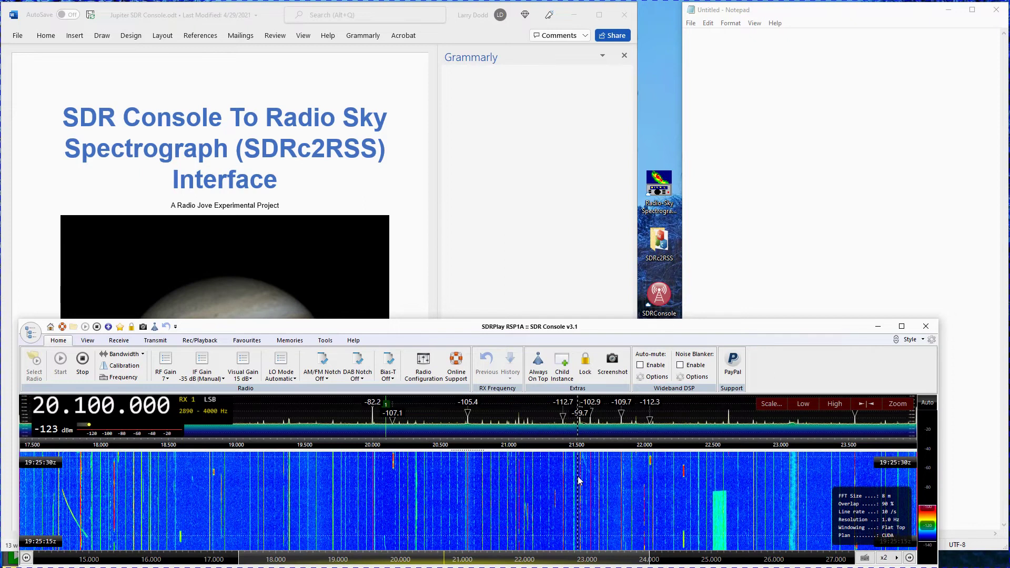
# Open the SDRc2RSS folder from the desktop
pyautogui.moveTo(600, 421)
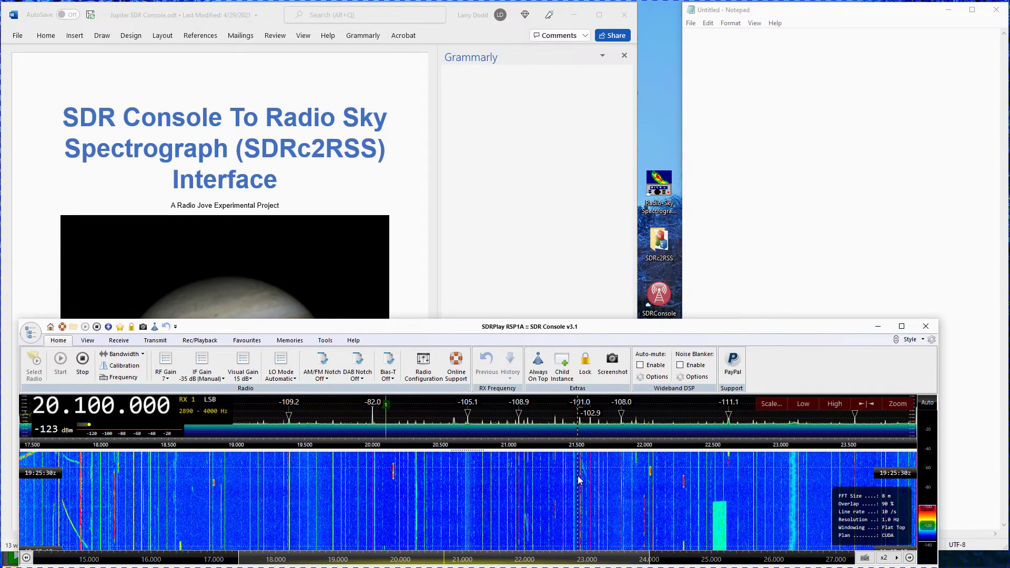
pyautogui.click(660, 248)
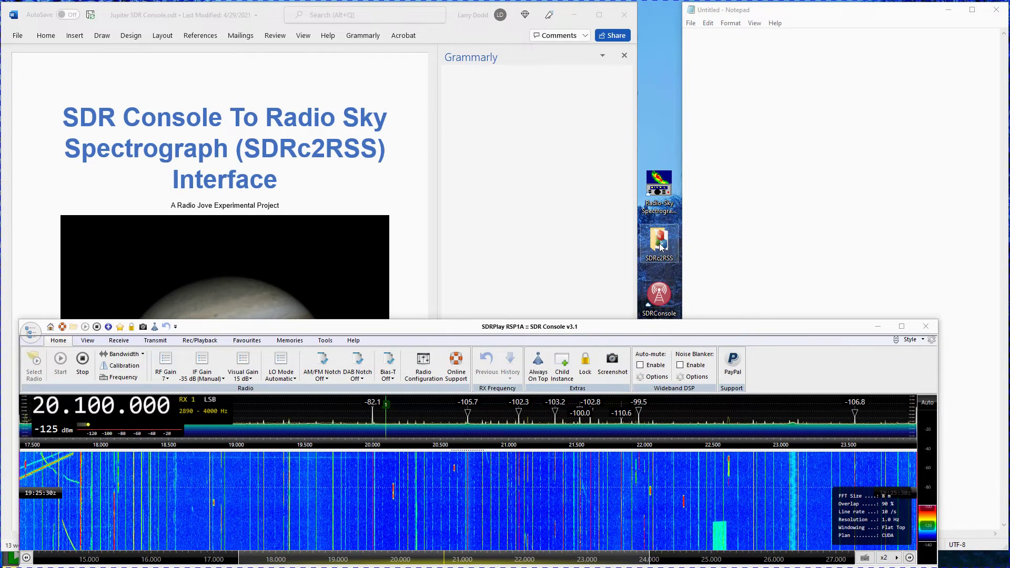
pyautogui.doubleClick(660, 245)
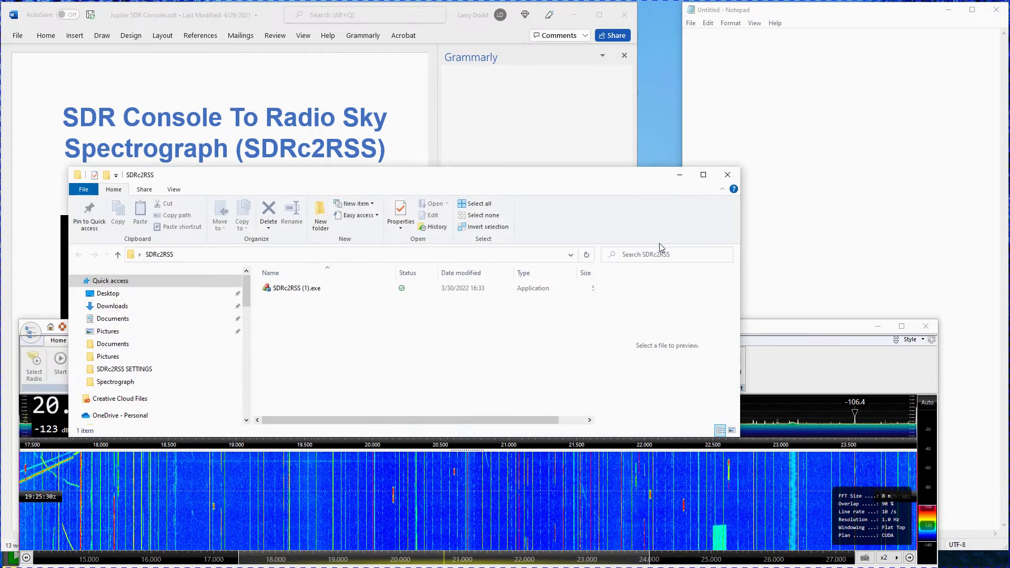
# Launch SDRc2RSS (1).exe from its folder and close the folder window
pyautogui.click(304, 291)
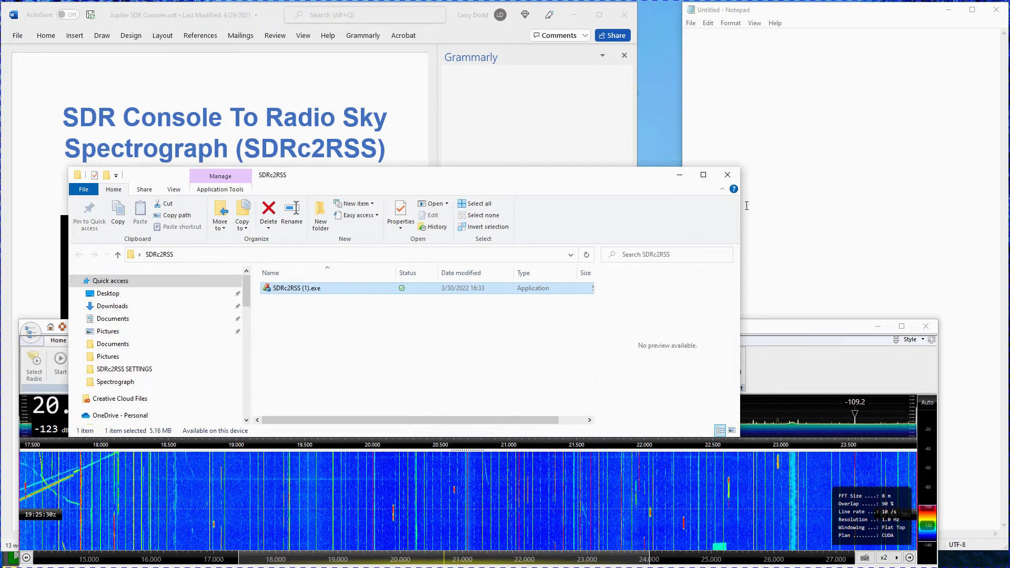
pyautogui.click(727, 175)
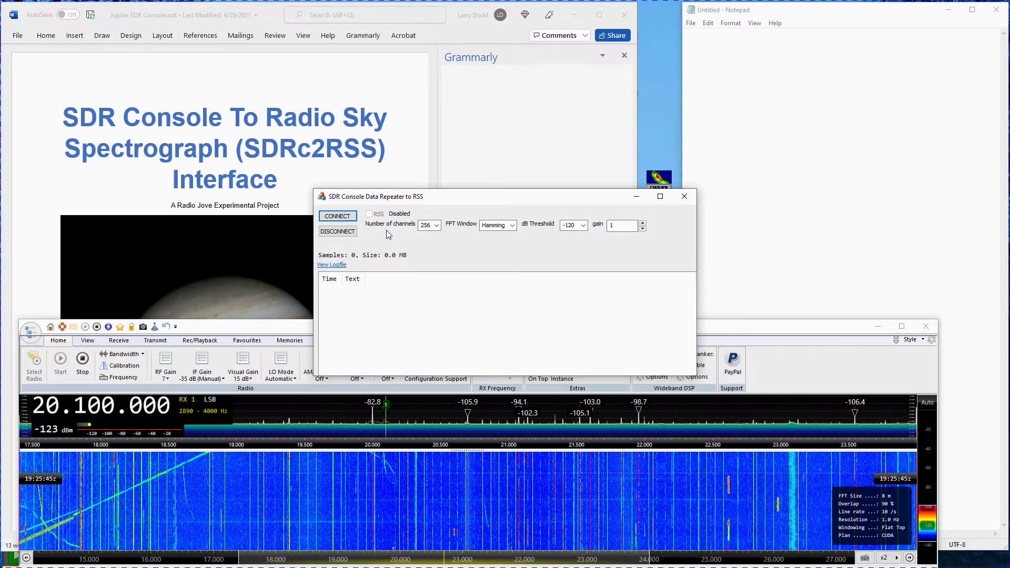
# Configure the data repeater with 512 channels, a Hamming FFT window, a -150 dB threshold and a gain of 1.1
pyautogui.click(439, 227)
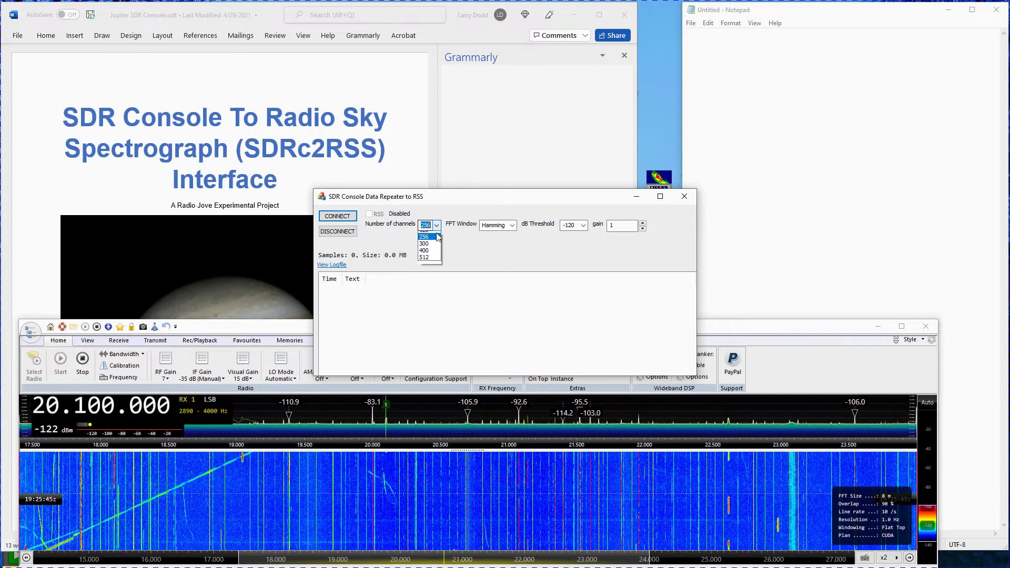
pyautogui.click(431, 263)
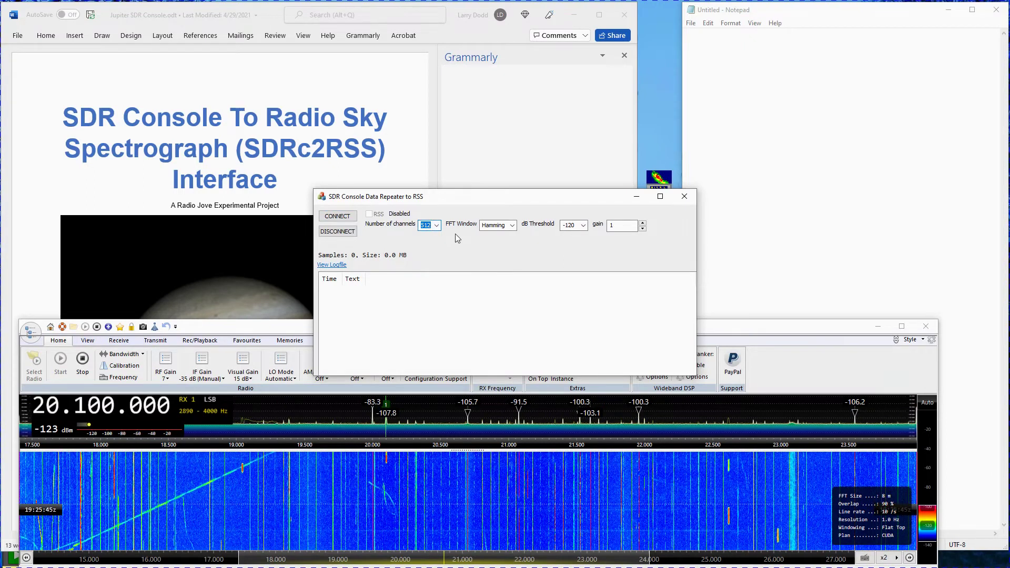
pyautogui.click(512, 225)
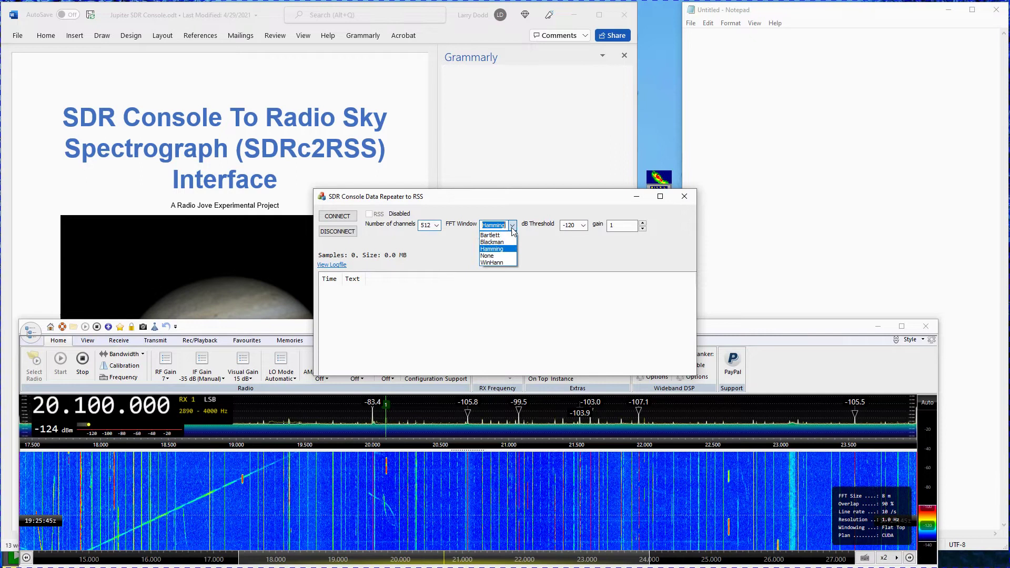
pyautogui.click(495, 249)
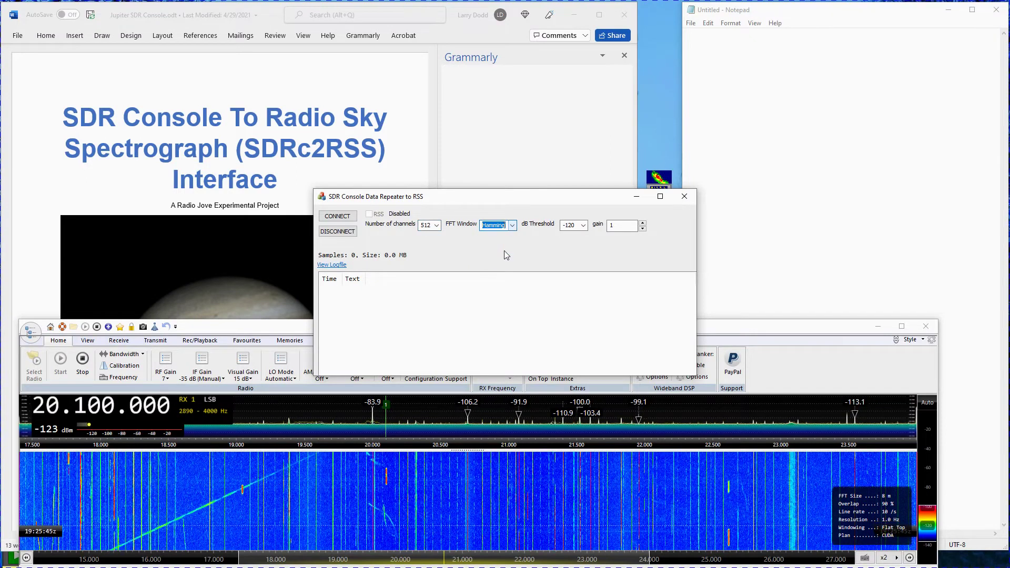
pyautogui.click(583, 225)
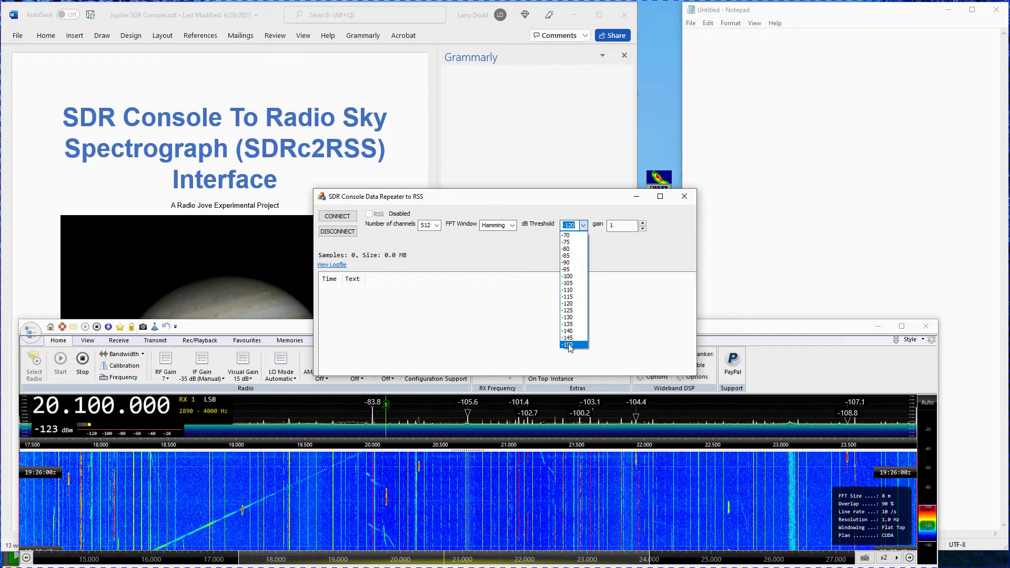
pyautogui.click(569, 345)
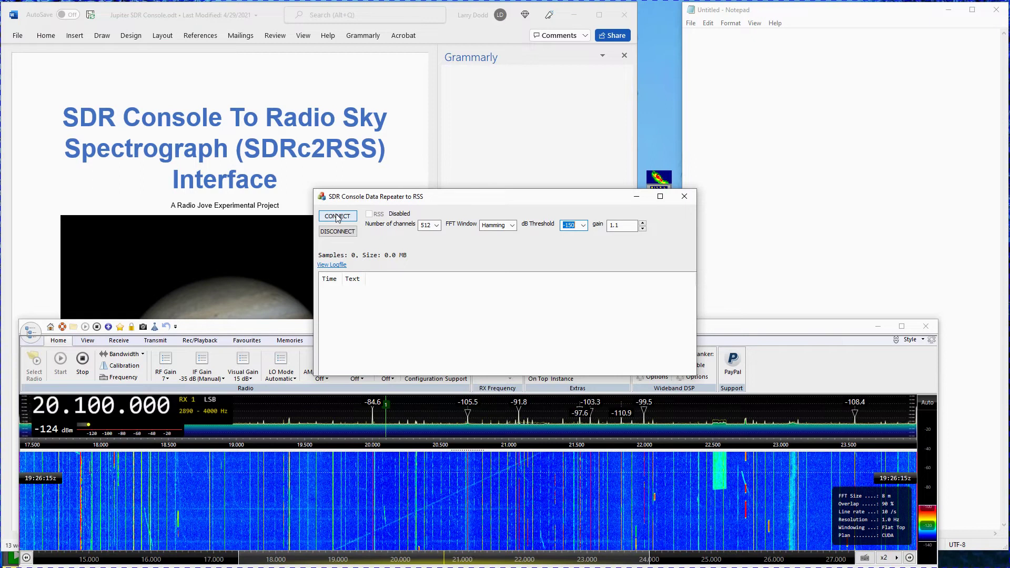
# Connect the data repeater to localhost on port 50050 with UDP listener port 50055, and enable RSS output
pyautogui.click(337, 216)
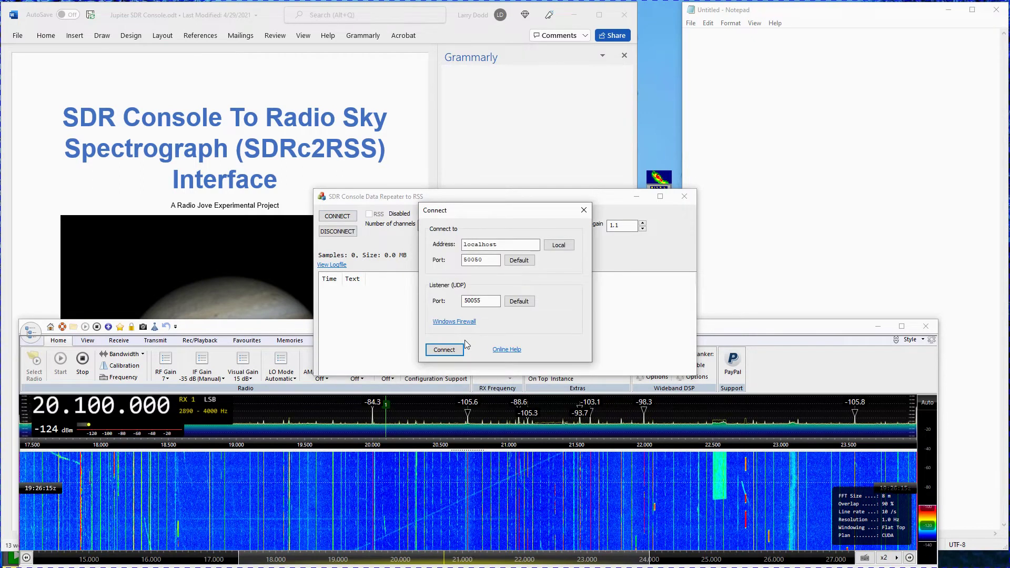
pyautogui.click(448, 351)
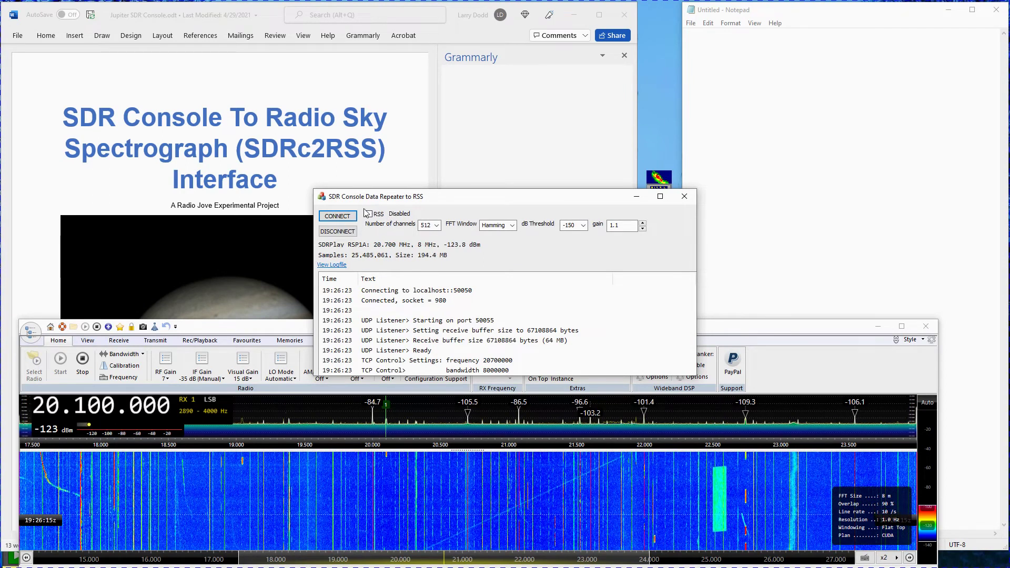
pyautogui.click(369, 214)
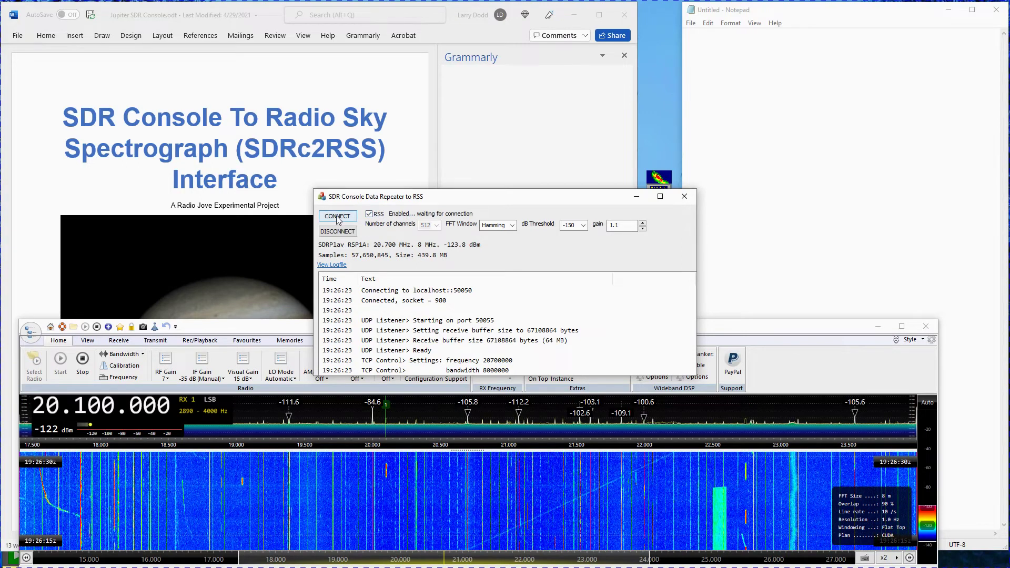
# Move and heighten the data repeater window to show its full log, and open Radio-Sky Spectrograph beside it
pyautogui.moveTo(498, 198); pyautogui.dragTo(196, 38)
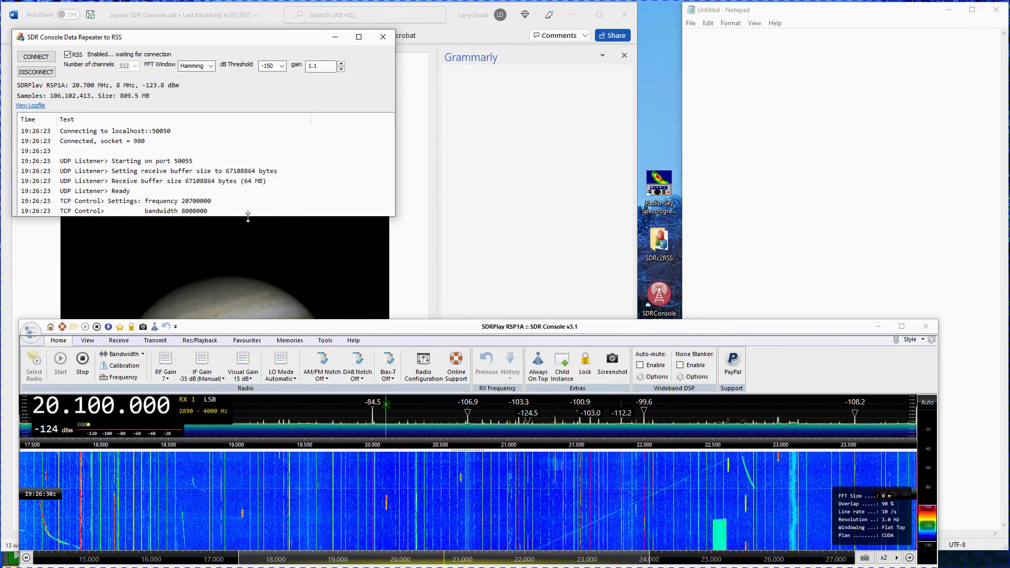
pyautogui.moveTo(248, 216); pyautogui.dragTo(227, 322)
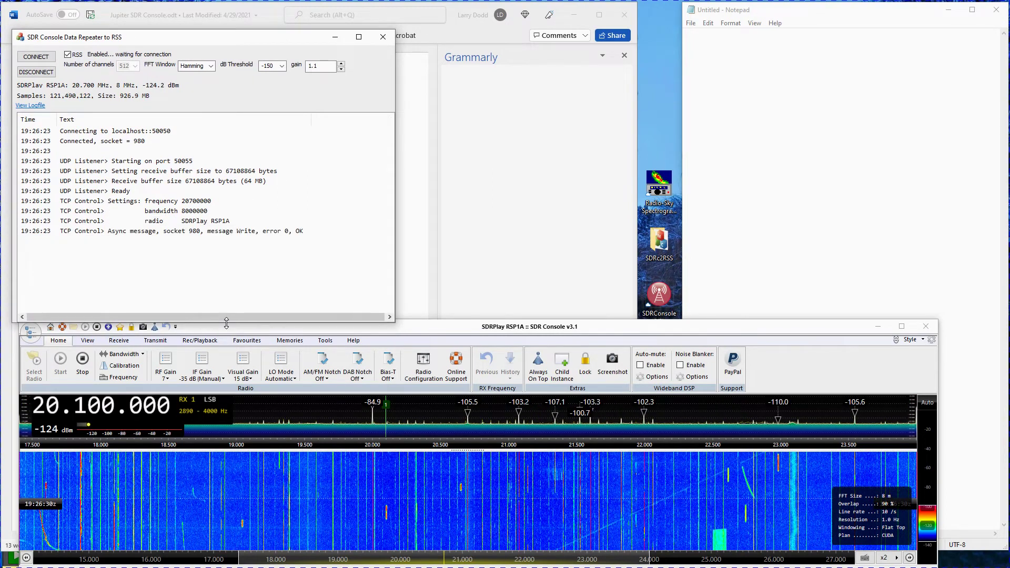
pyautogui.click(661, 192)
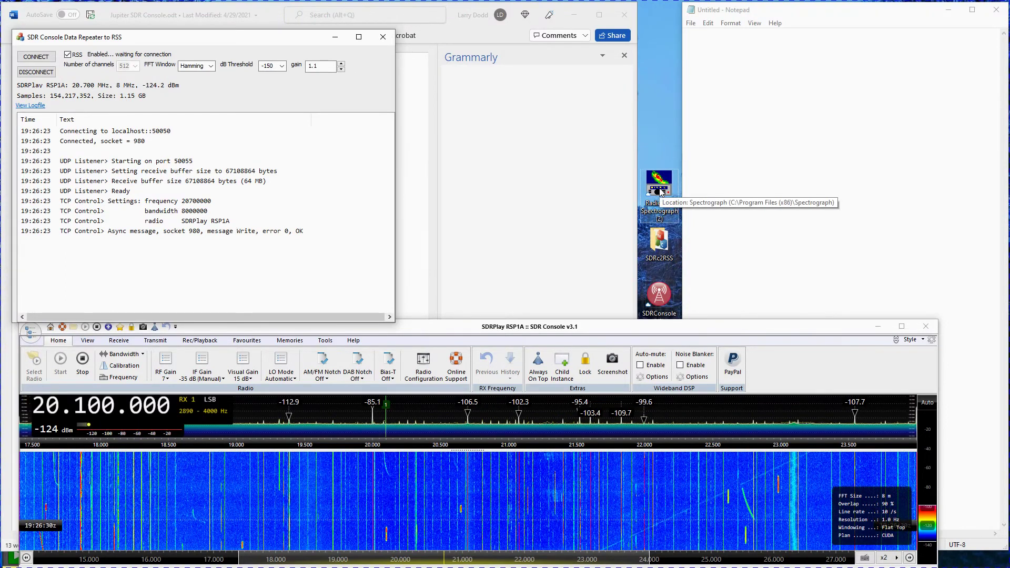
pyautogui.doubleClick(661, 192)
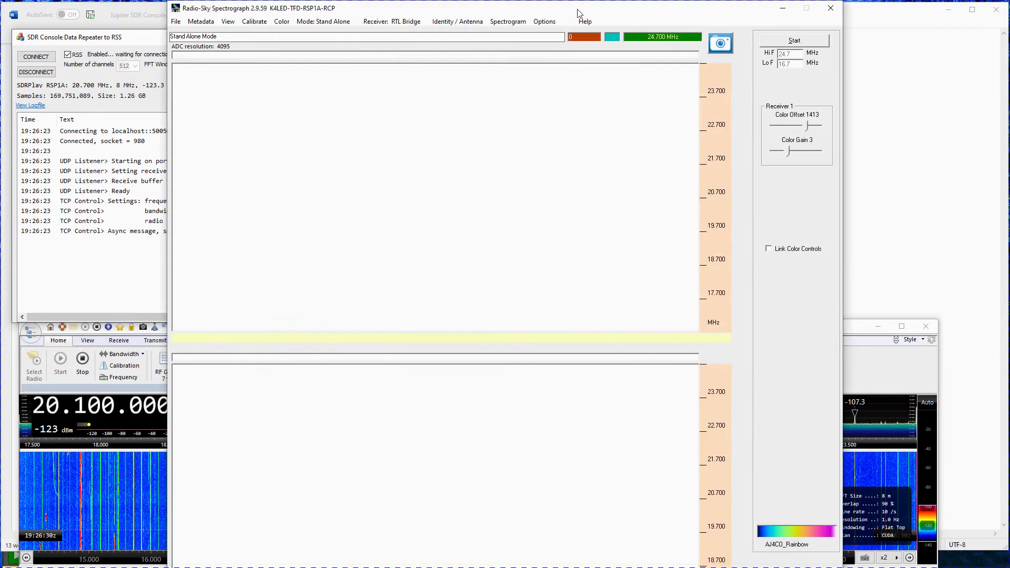
pyautogui.moveTo(590, 12); pyautogui.dragTo(753, 15)
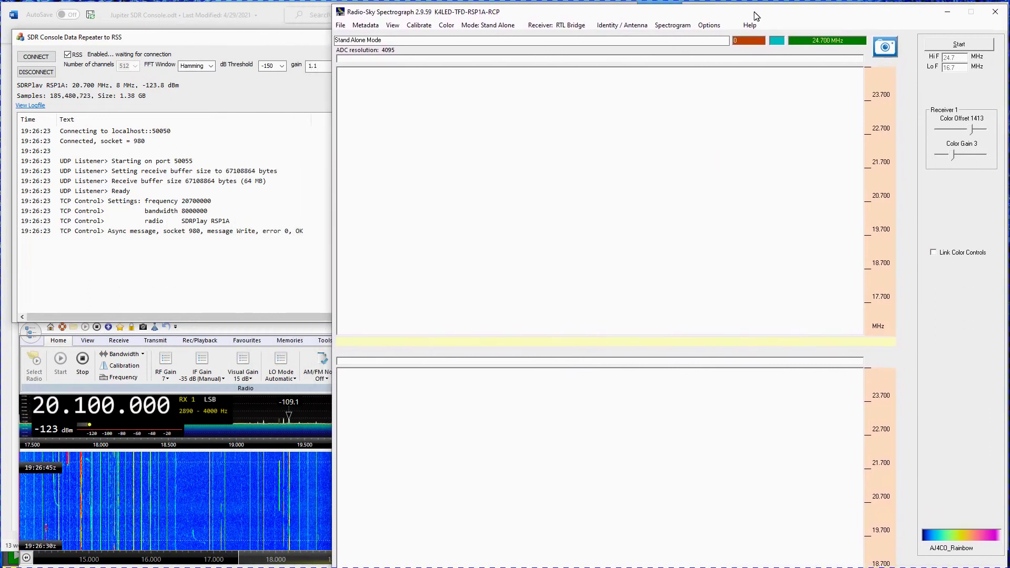
# Choose RTL Bridge as the receiver, and review and apply the observatory identity and antenna details
pyautogui.click(552, 26)
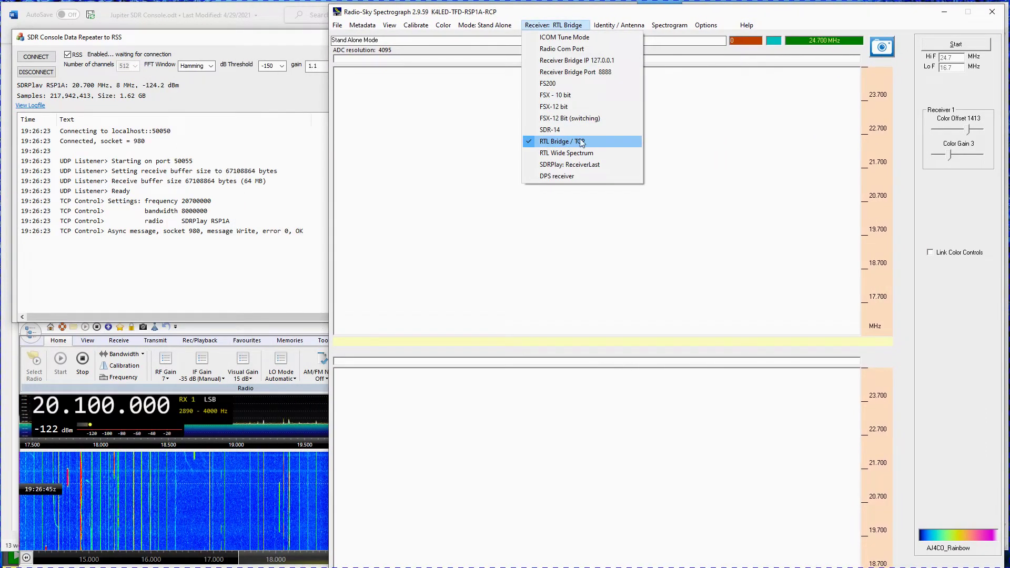
pyautogui.click(561, 142)
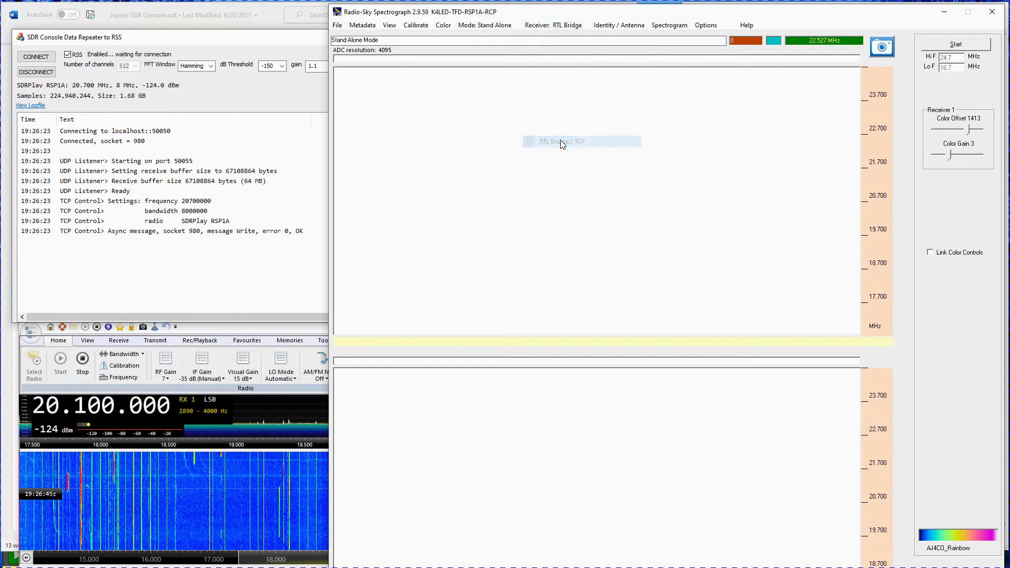
pyautogui.click(620, 25)
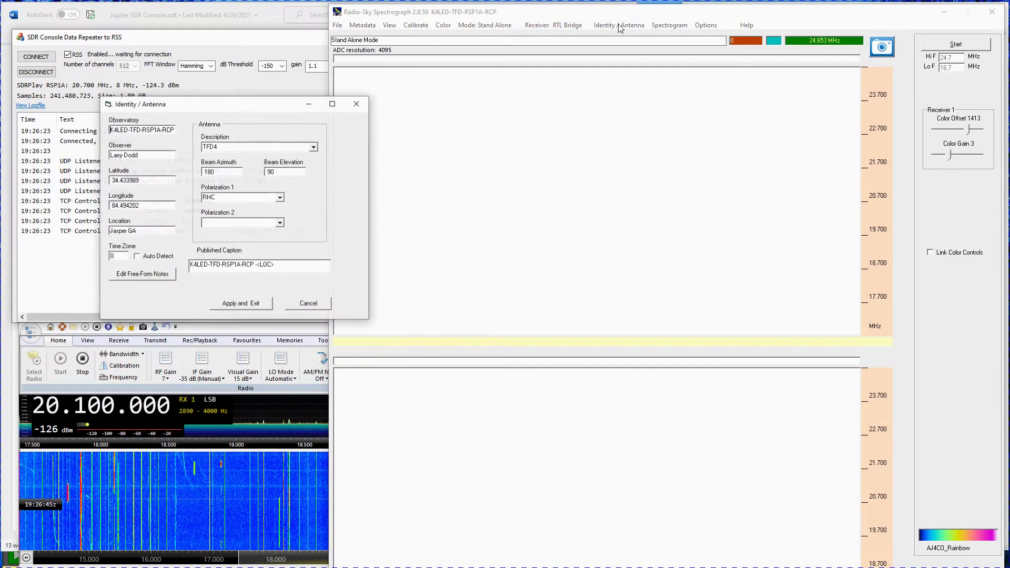
pyautogui.click(255, 304)
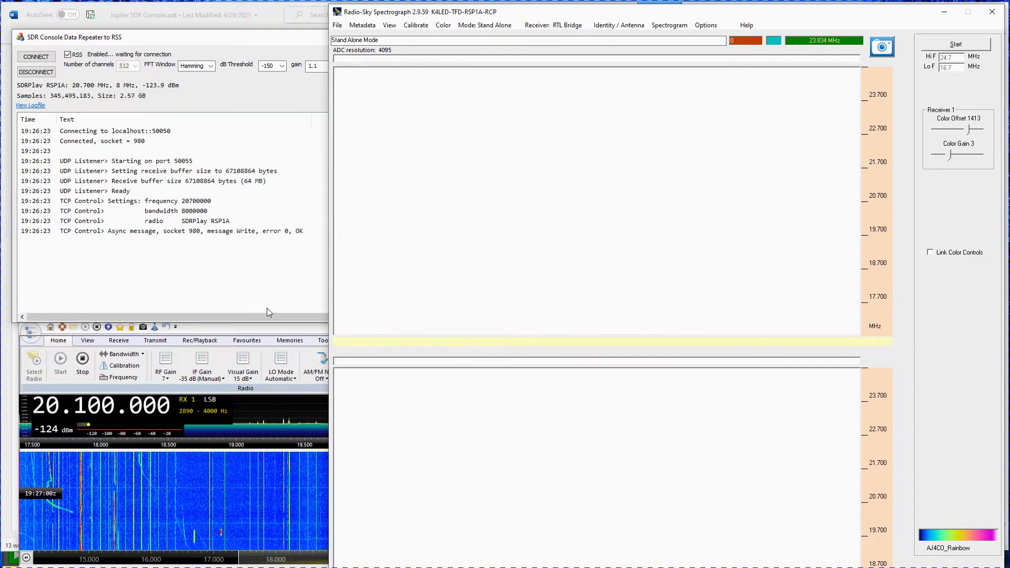
# Accept 127.0.0.1 as the LAN IP address for the local network connection
pyautogui.click(704, 27)
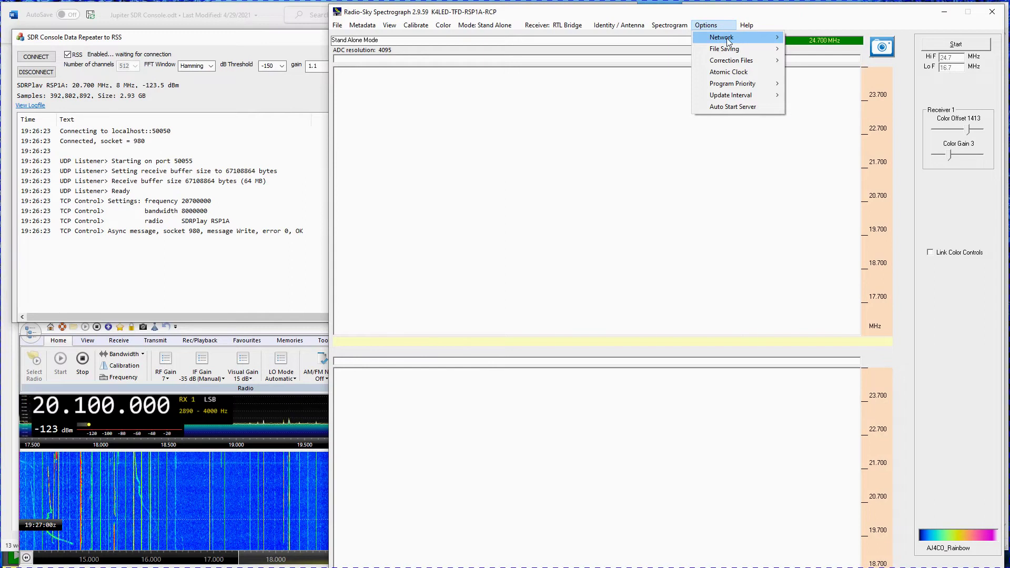
pyautogui.moveTo(727, 37)
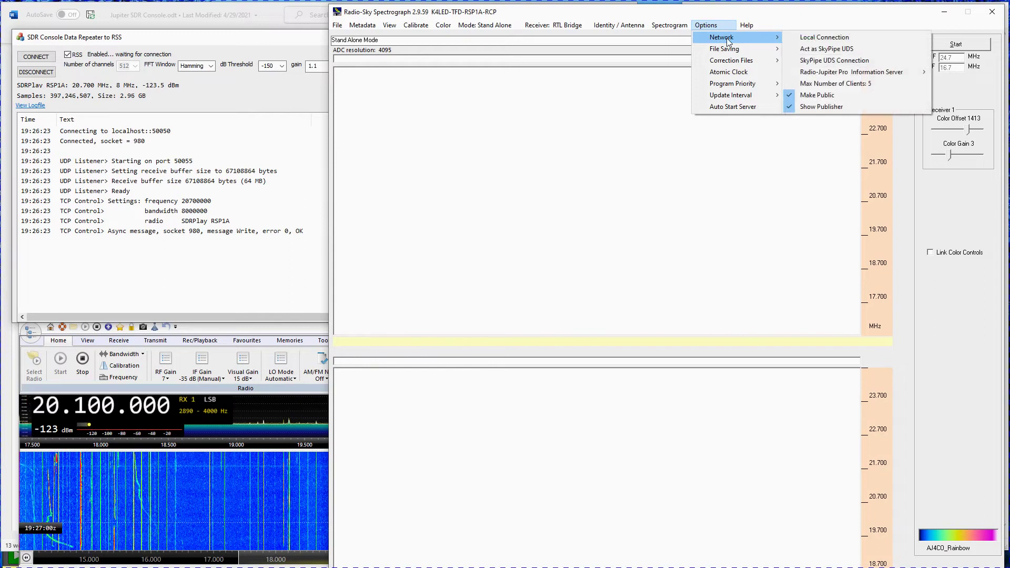
pyautogui.click(824, 40)
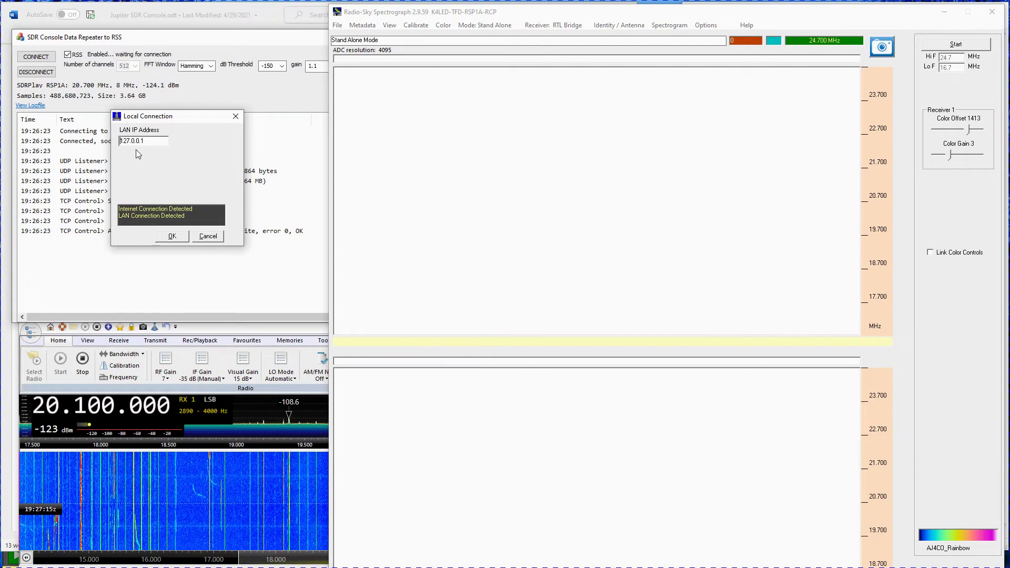
pyautogui.click(173, 236)
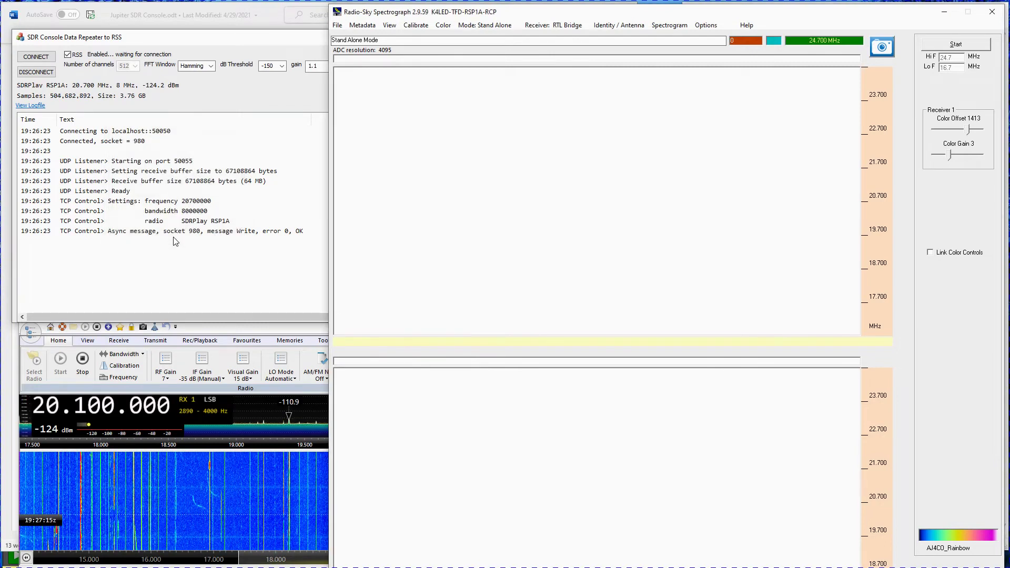
# Review the file saving options and accept c:\Users\Public\Documents as the data directory
pyautogui.click(705, 25)
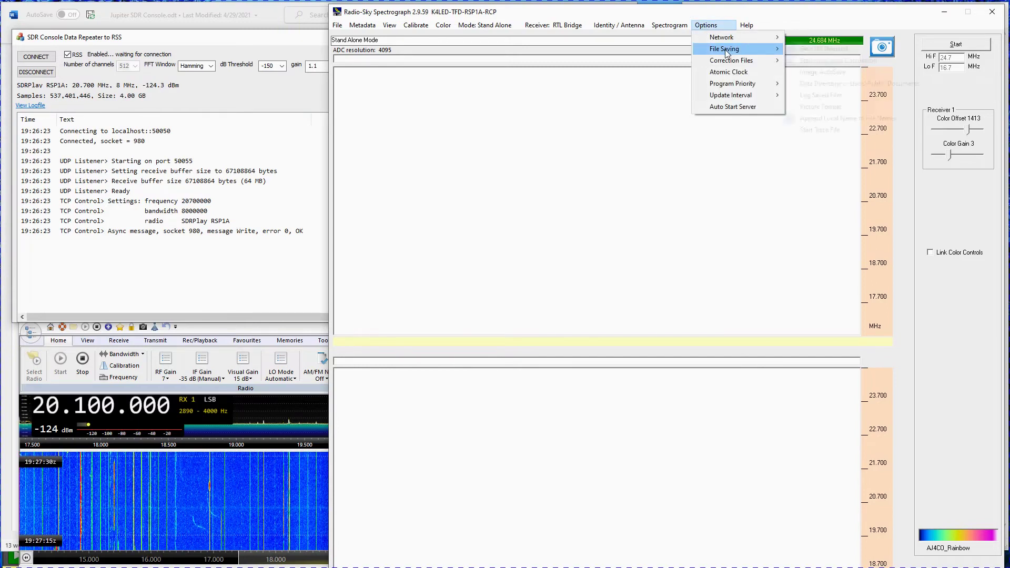
pyautogui.moveTo(725, 50)
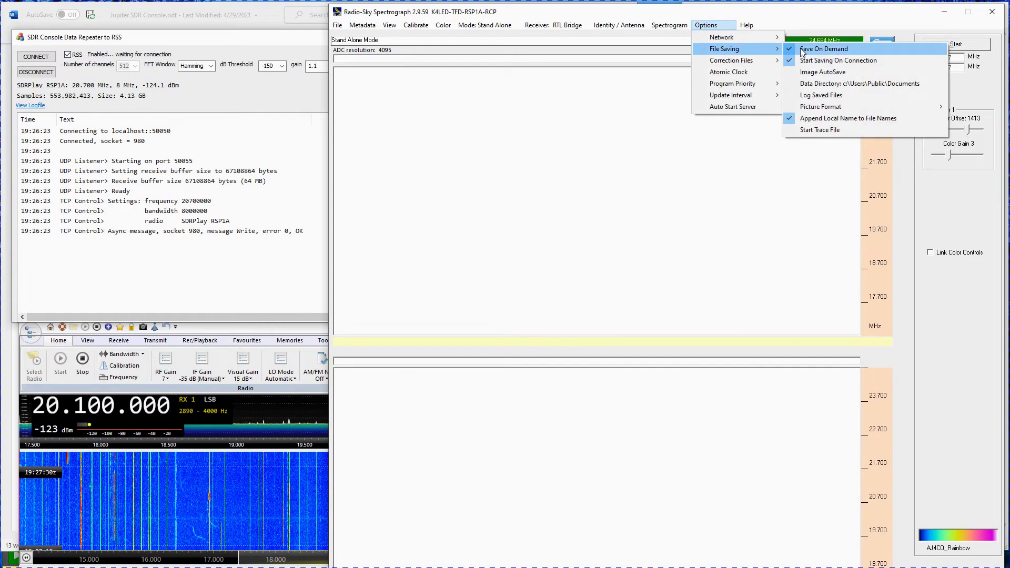
pyautogui.click(803, 84)
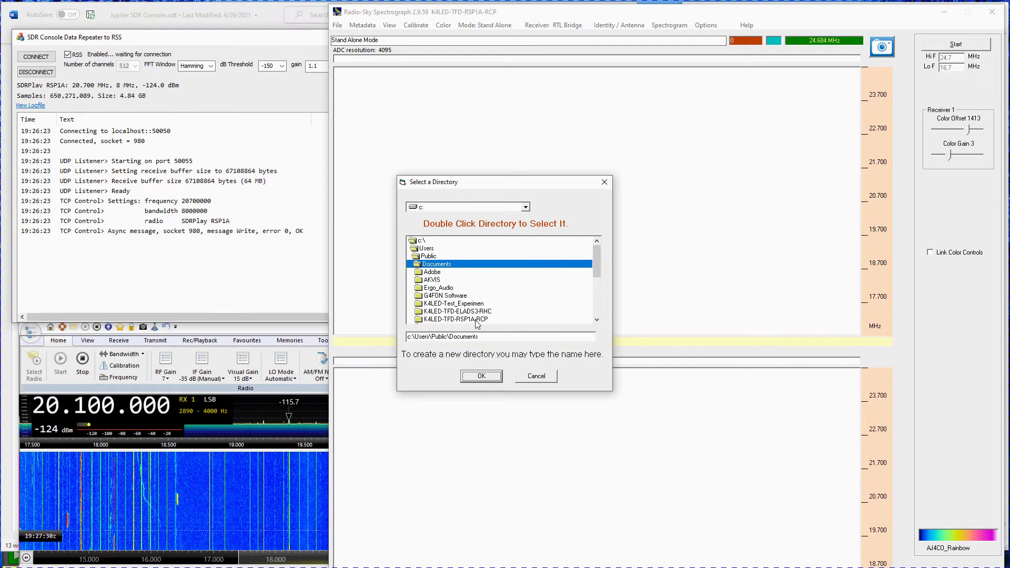
pyautogui.click(482, 376)
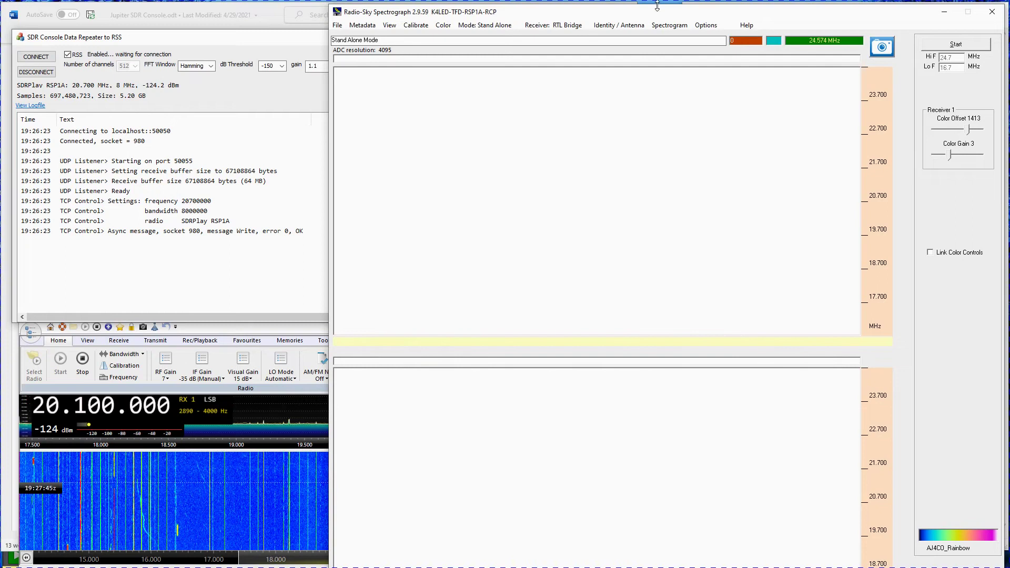
# Set the spectrograph's program priority to High
pyautogui.click(706, 25)
pyautogui.moveTo(747, 84)
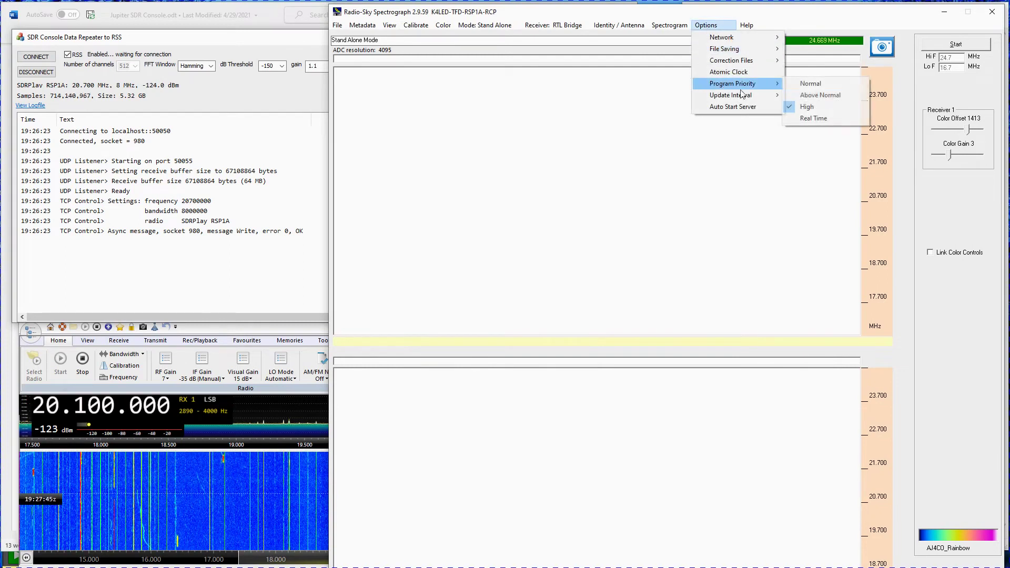
pyautogui.click(819, 108)
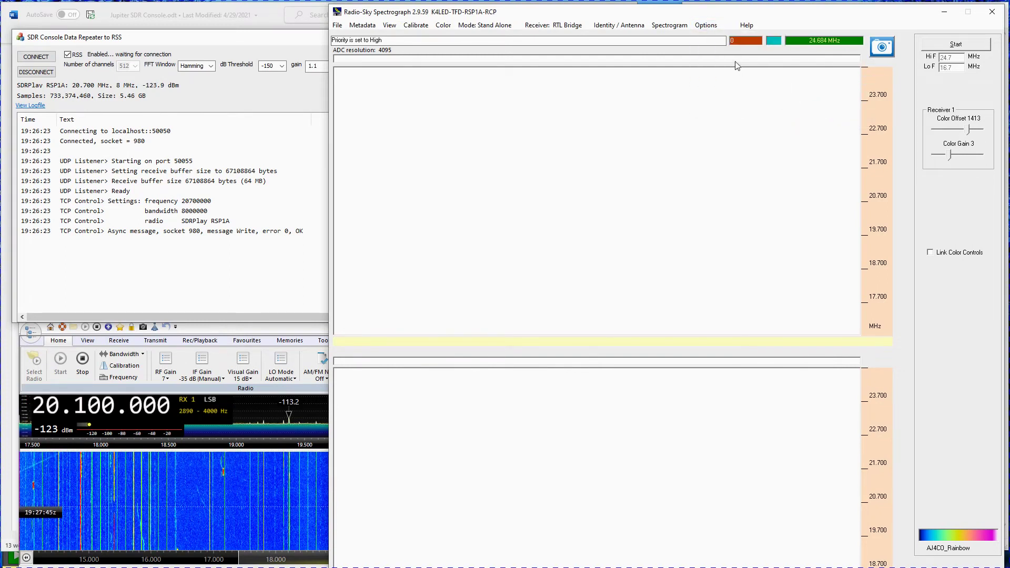
# Set Receiver 1's color offset to 1620
pyautogui.click(959, 128)
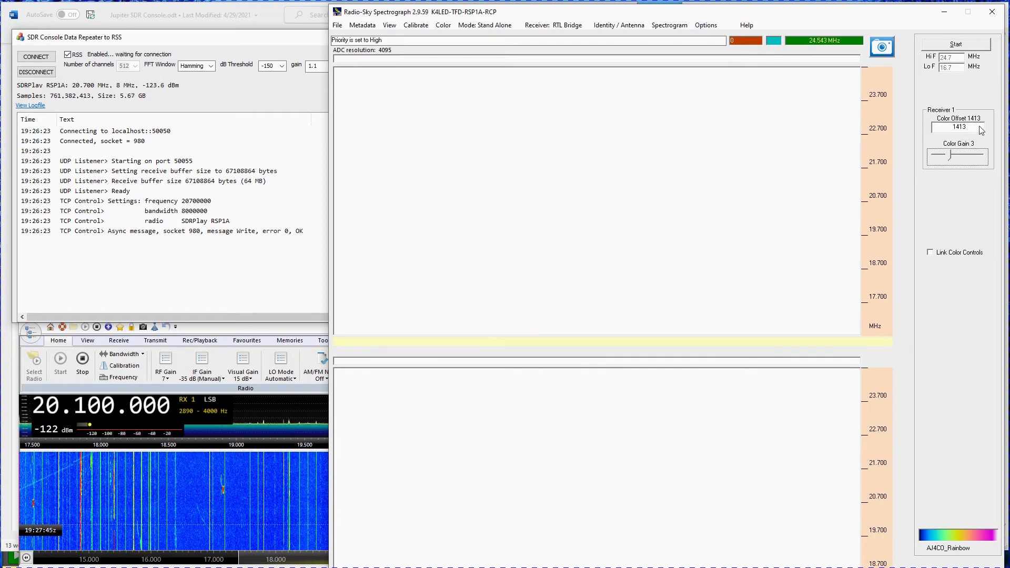
pyautogui.click(981, 131)
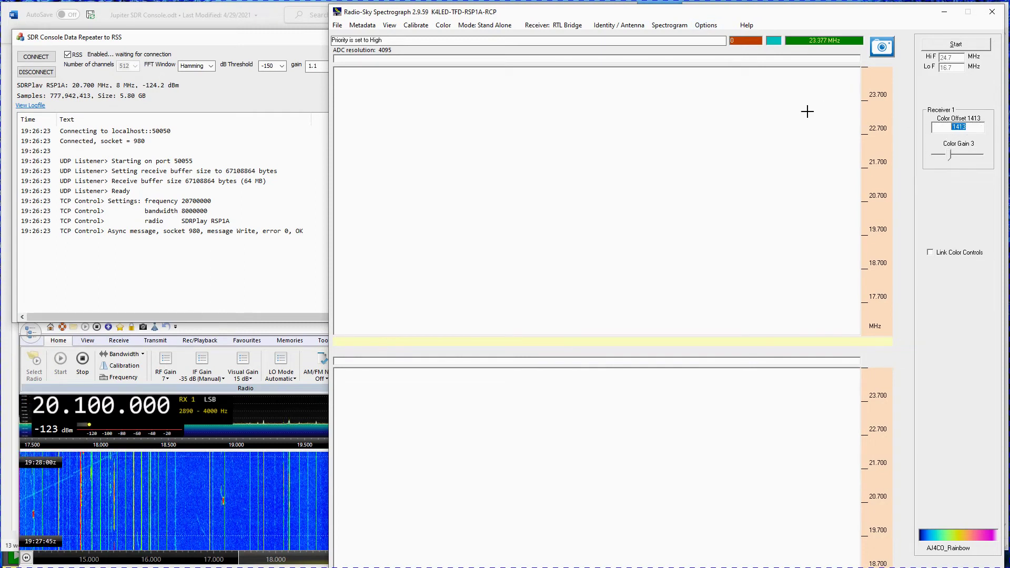
pyautogui.write('1620')
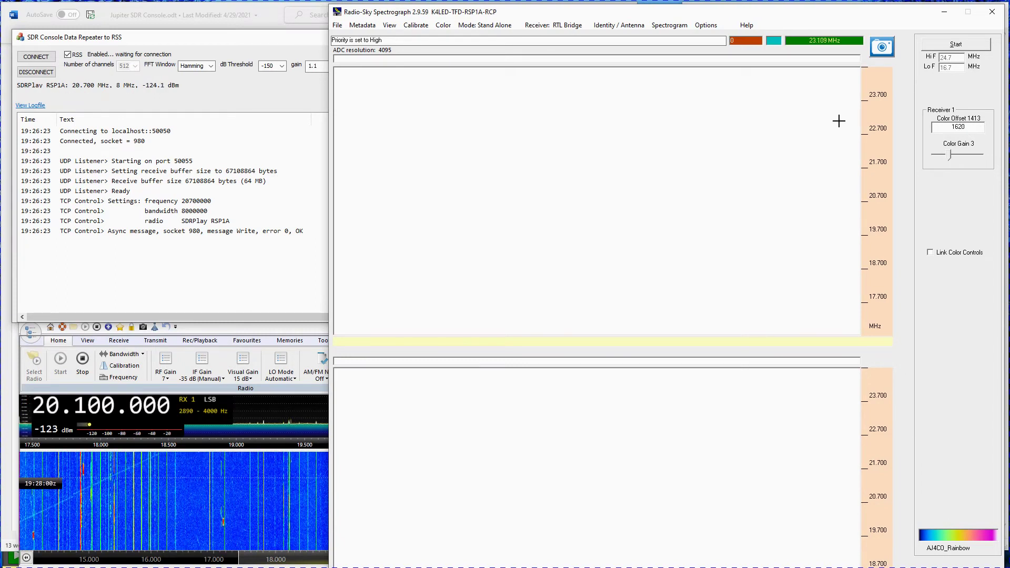
pyautogui.press('Return')
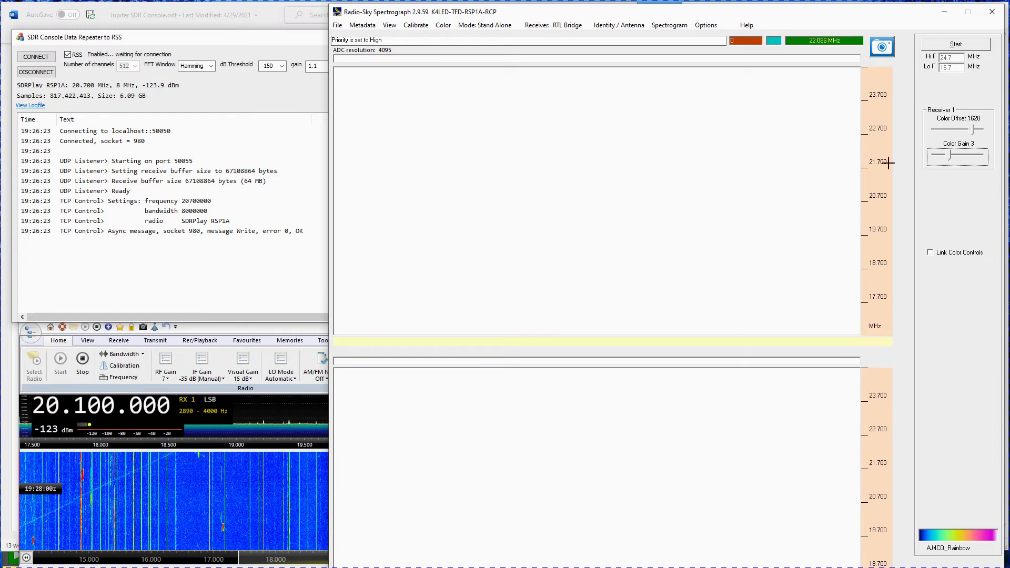
# Set Receiver 1's color gain to 4
pyautogui.click(975, 155)
pyautogui.moveTo(973, 165); pyautogui.dragTo(947, 166)
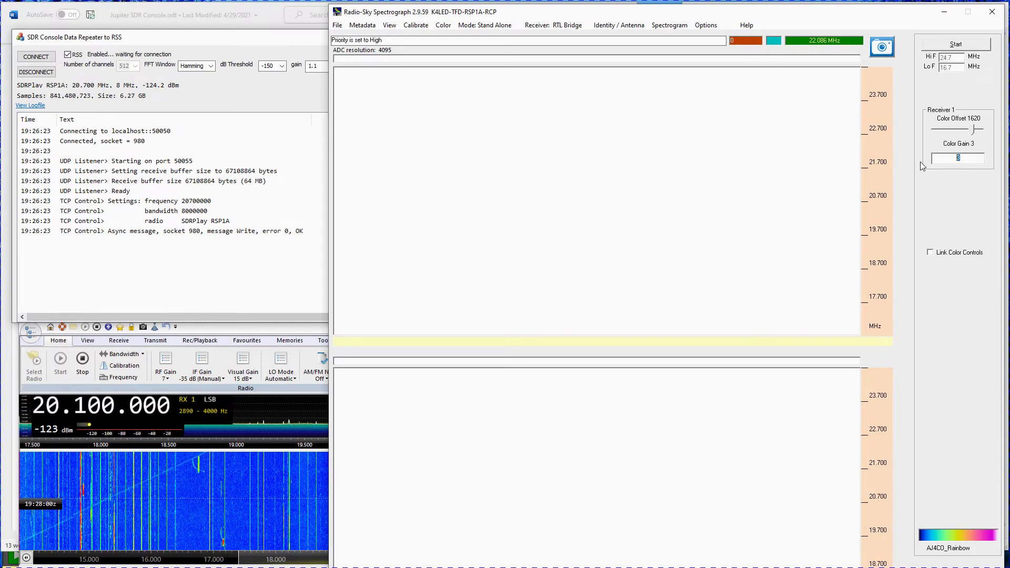
pyautogui.write('4')
pyautogui.press('Return')
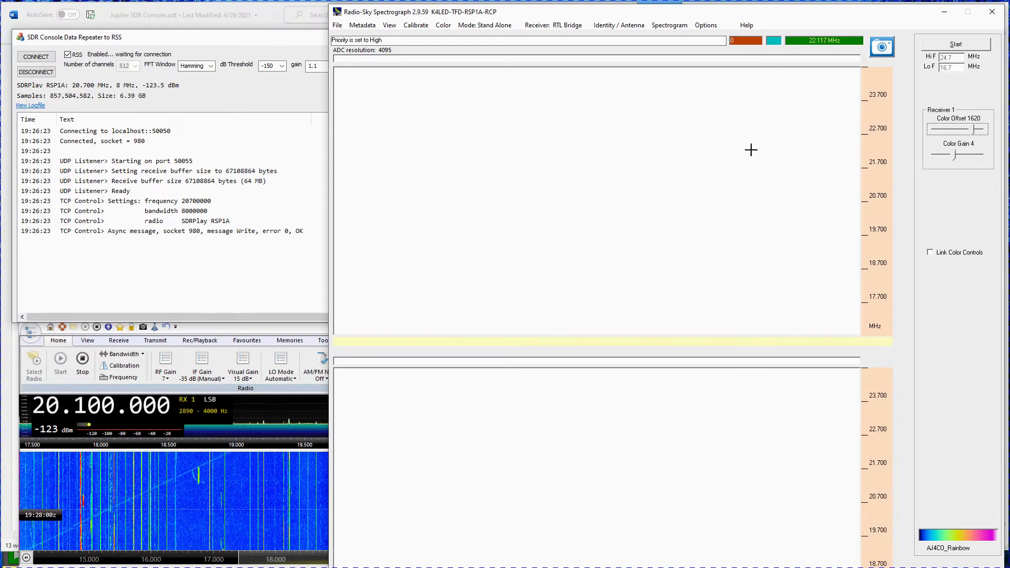
# Examine the color files available for the spectrograph display, and leave the selection without loading one
pyautogui.click(442, 26)
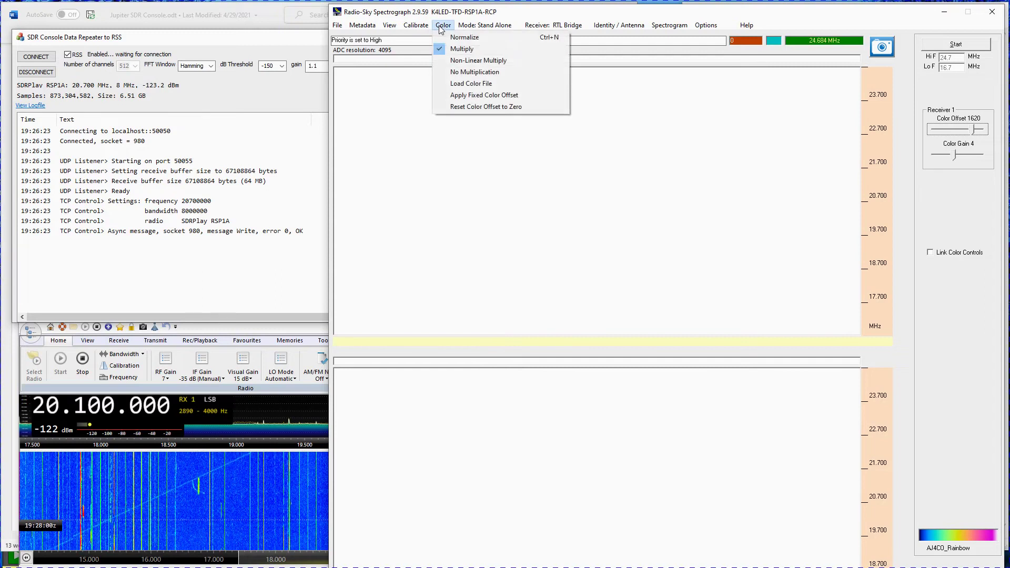
pyautogui.click(475, 88)
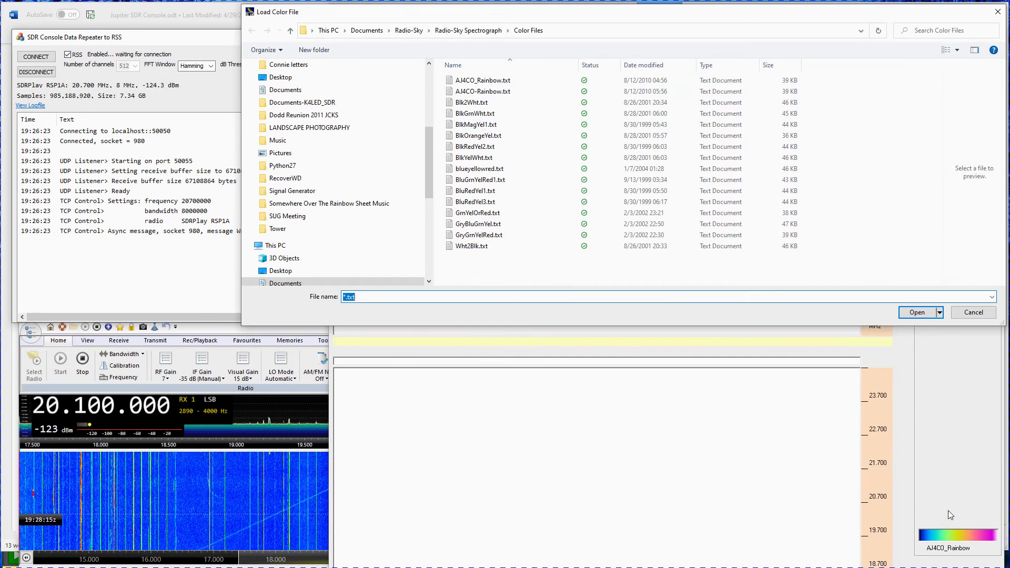
pyautogui.click(998, 12)
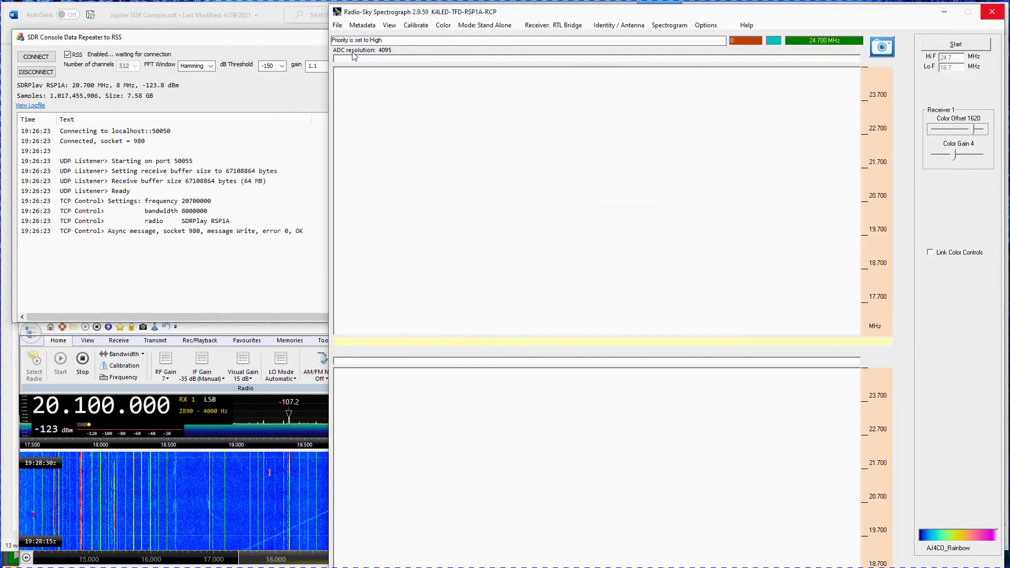
# Examine the file operations and the schedule file available for running observations, without loading it
pyautogui.click(337, 25)
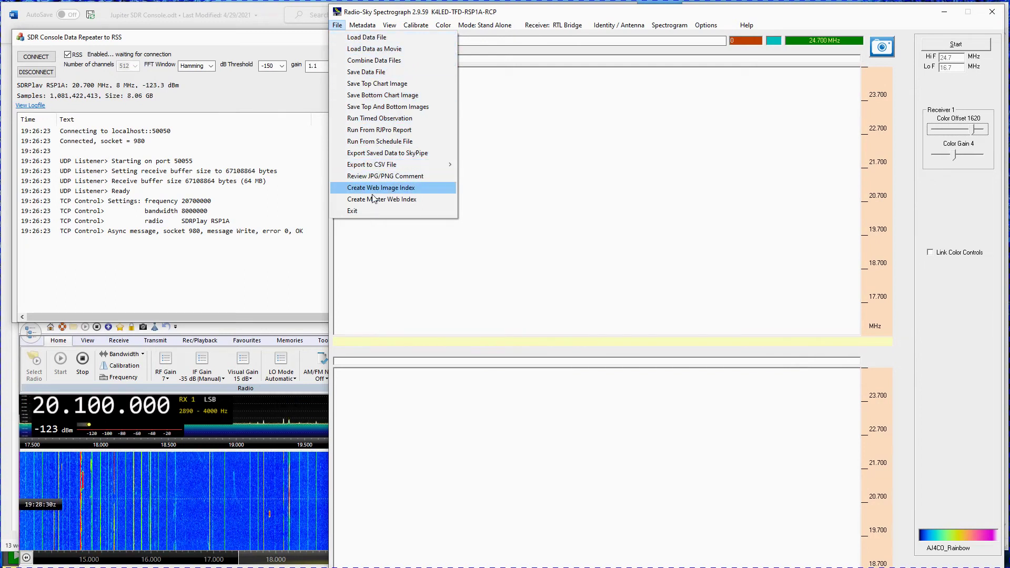
pyautogui.click(480, 167)
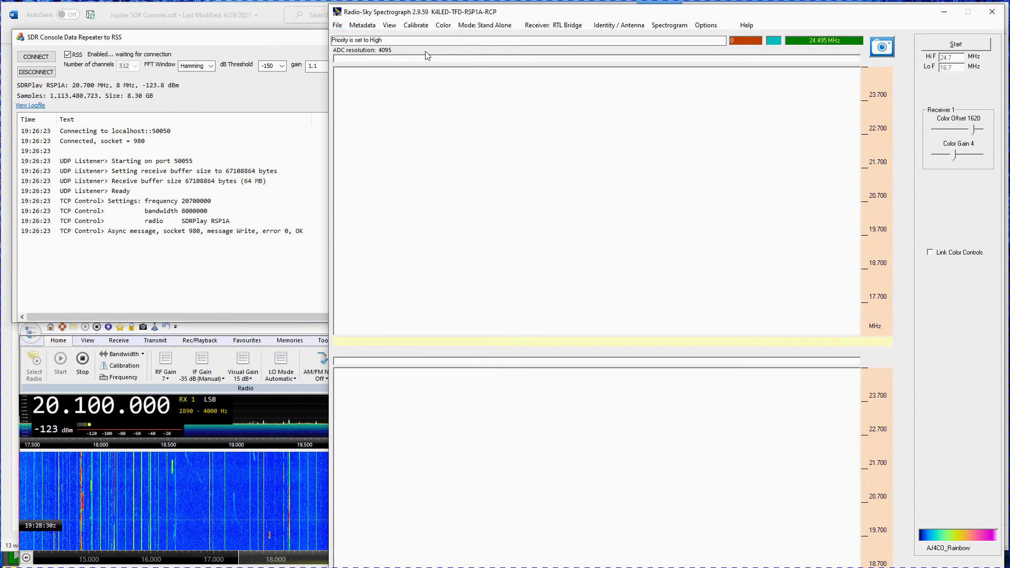
pyautogui.click(341, 27)
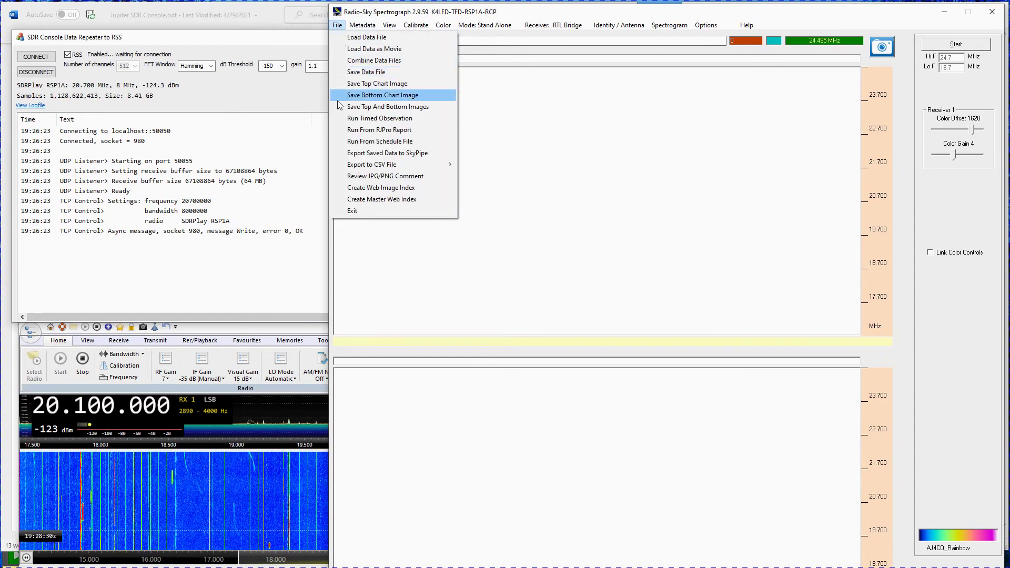
pyautogui.click(349, 142)
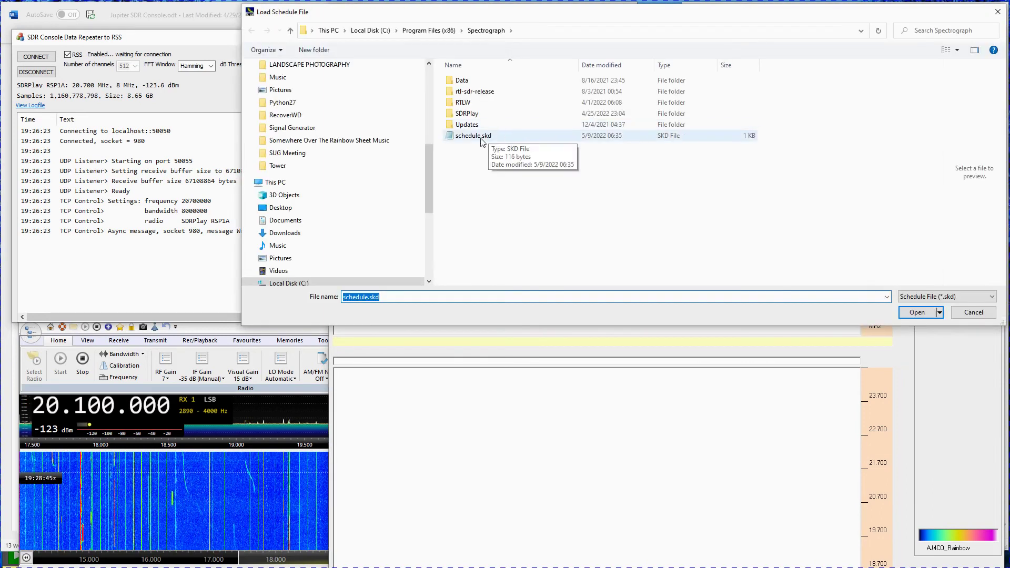
pyautogui.click(997, 11)
# Start the spectrograph so it begins receiving and charting the RSP1A data
pyautogui.click(954, 46)
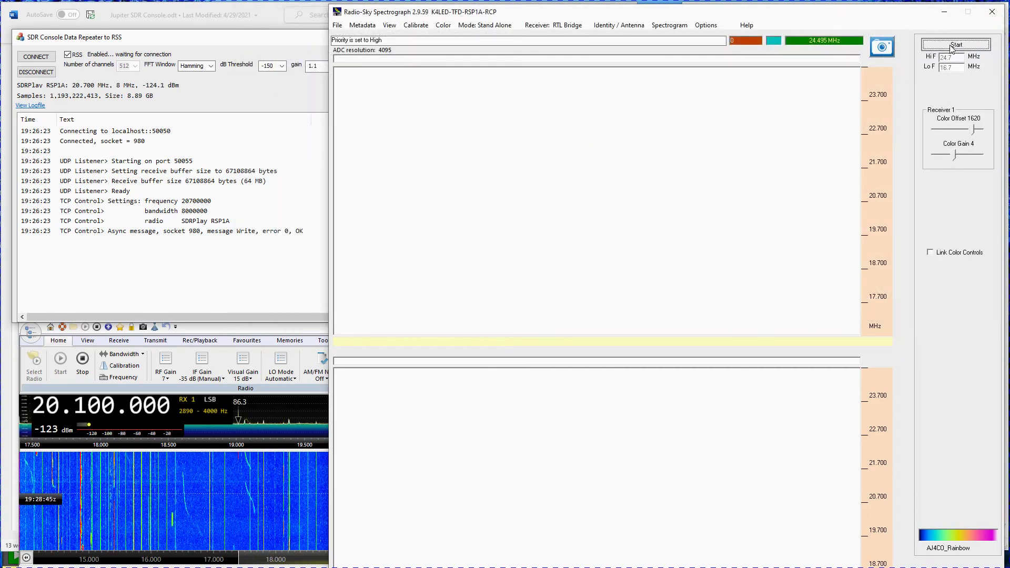